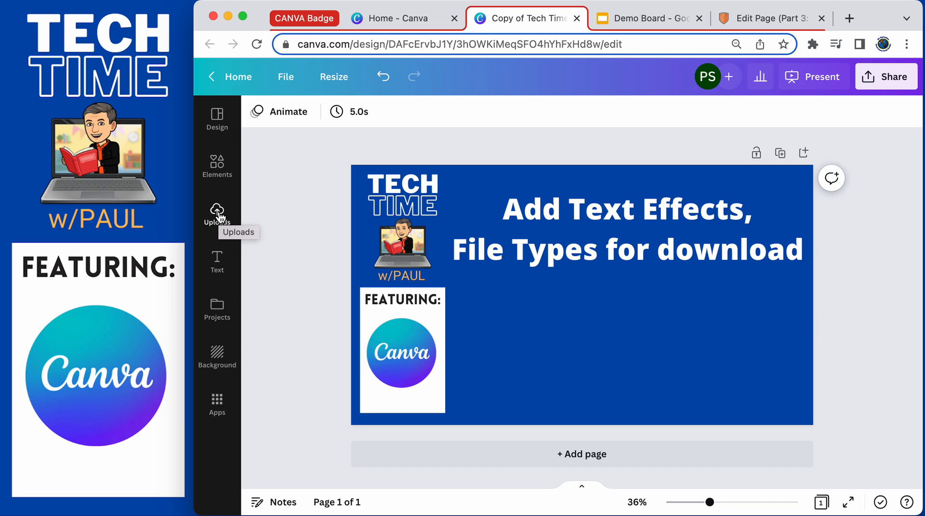
Add the uploaded guacamole image to the page and shrink it below the title.
{"action": "left_click", "coordinate": [217, 212]}
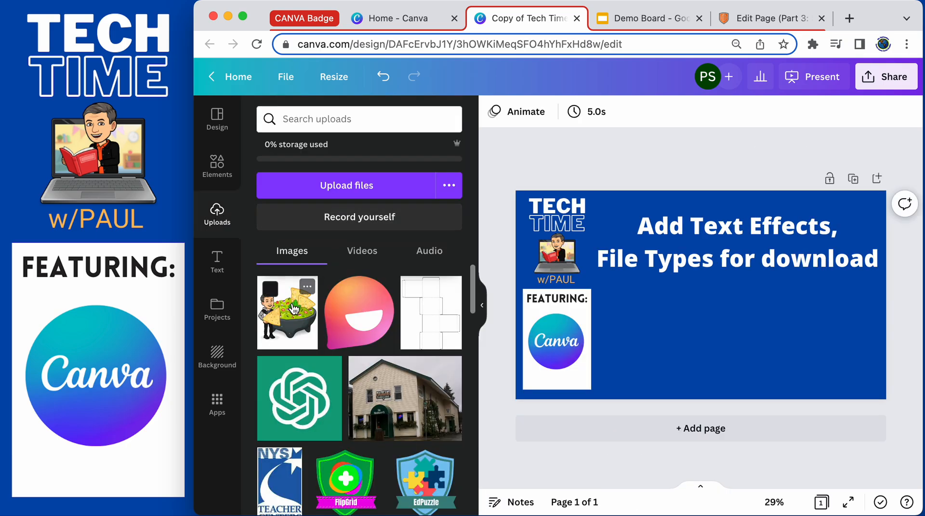
{"action": "left_click", "coordinate": [294, 309]}
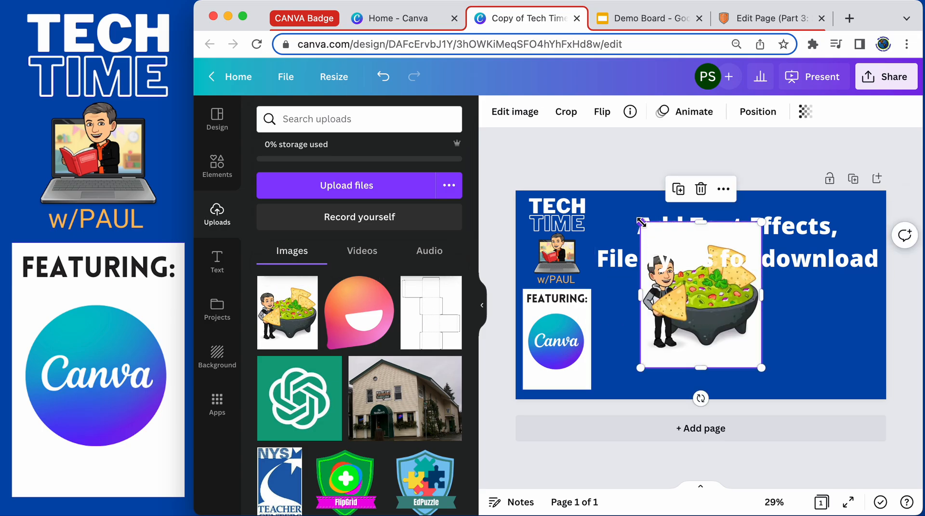
{"action": "left_click_drag", "start_coordinate": [641, 222], "coordinate": [680, 268]}
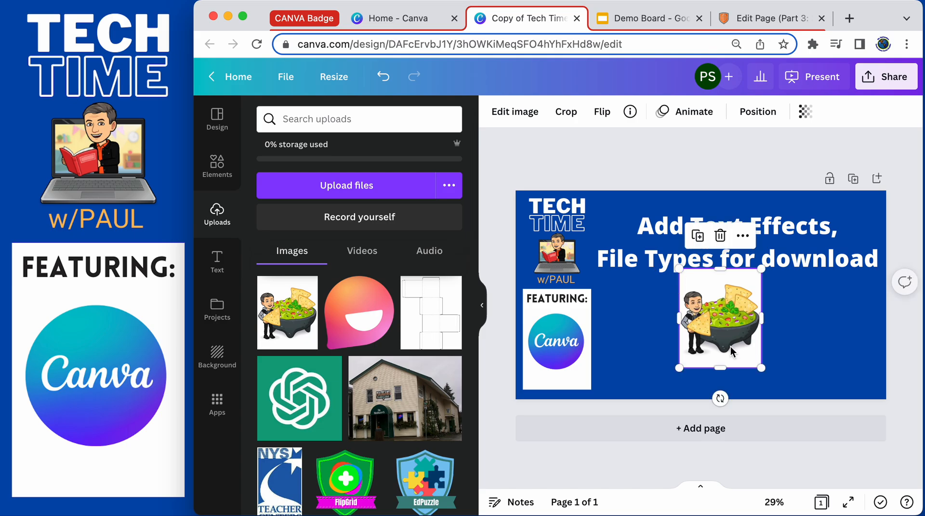
{"action": "left_click", "coordinate": [721, 319]}
{"action": "left_click_drag", "start_coordinate": [721, 319], "coordinate": [722, 330]}
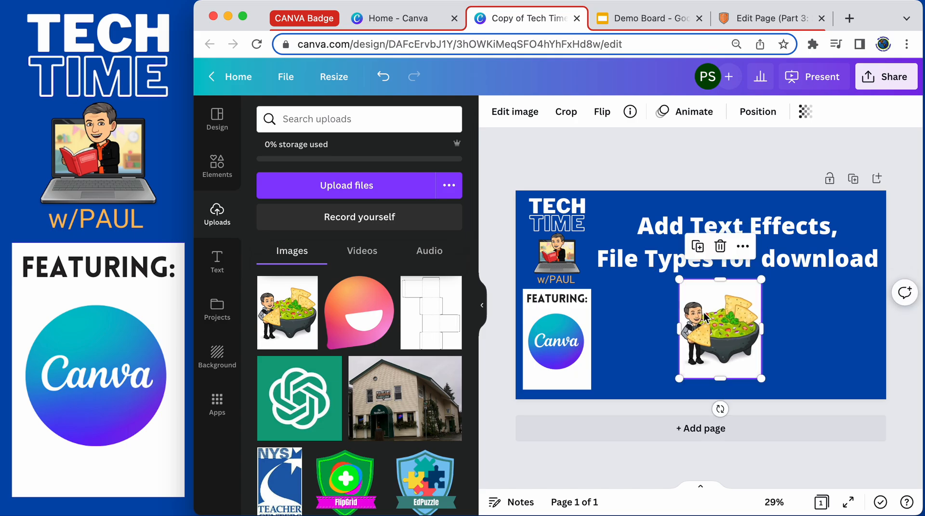
{"action": "left_click", "coordinate": [482, 305]}
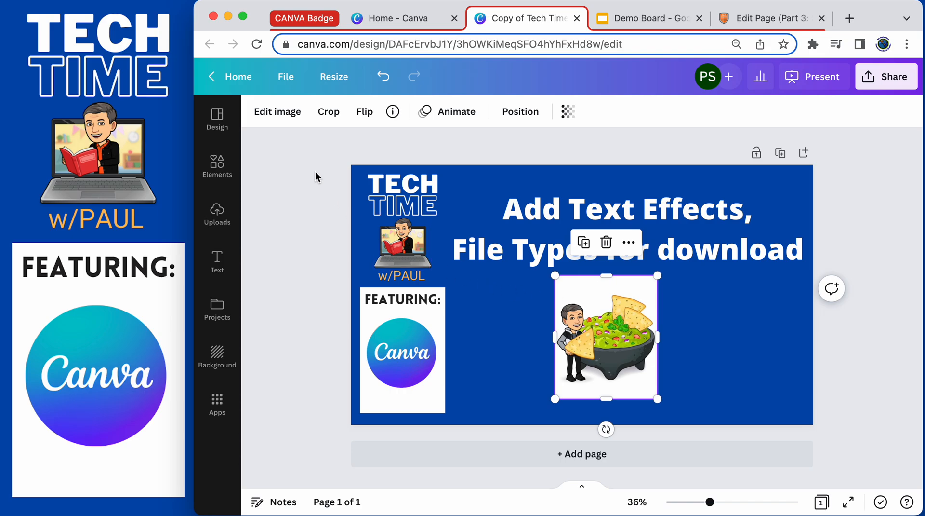
Remove the image's background with Background Remover and shrink it into the page's bottom-right corner.
{"action": "left_click", "coordinate": [288, 114]}
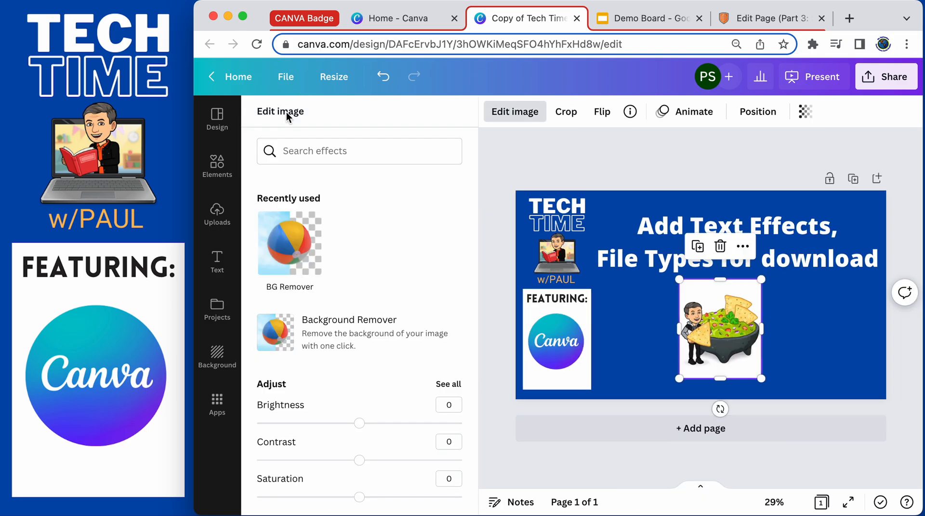
{"action": "left_click", "coordinate": [288, 249]}
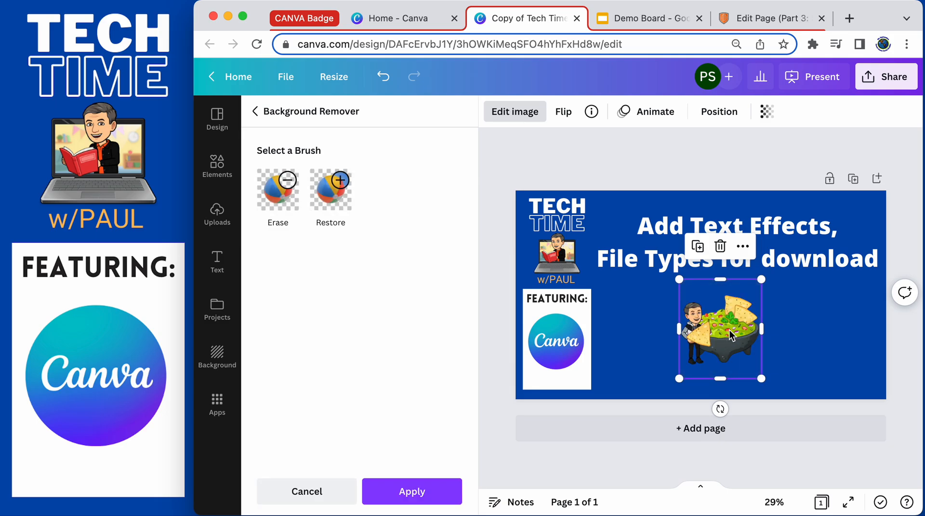
{"action": "left_click_drag", "start_coordinate": [762, 279], "coordinate": [804, 252]}
{"action": "left_click_drag", "start_coordinate": [748, 321], "coordinate": [813, 324]}
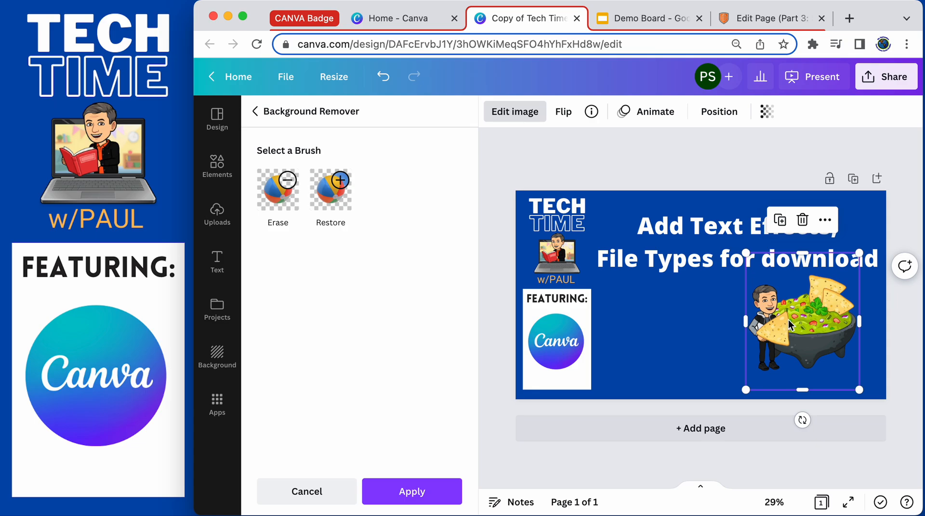
{"action": "left_click_drag", "start_coordinate": [797, 331], "coordinate": [700, 331]}
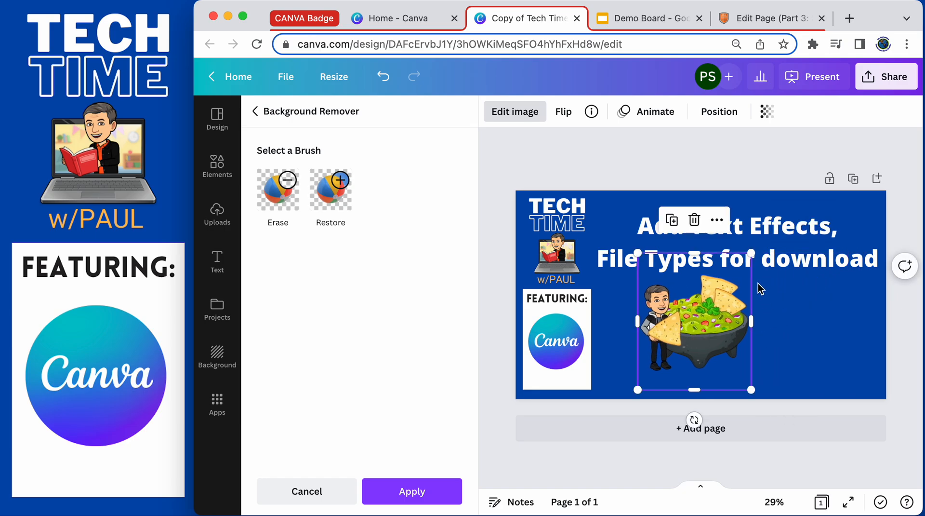
{"action": "left_click_drag", "start_coordinate": [751, 253], "coordinate": [677, 318]}
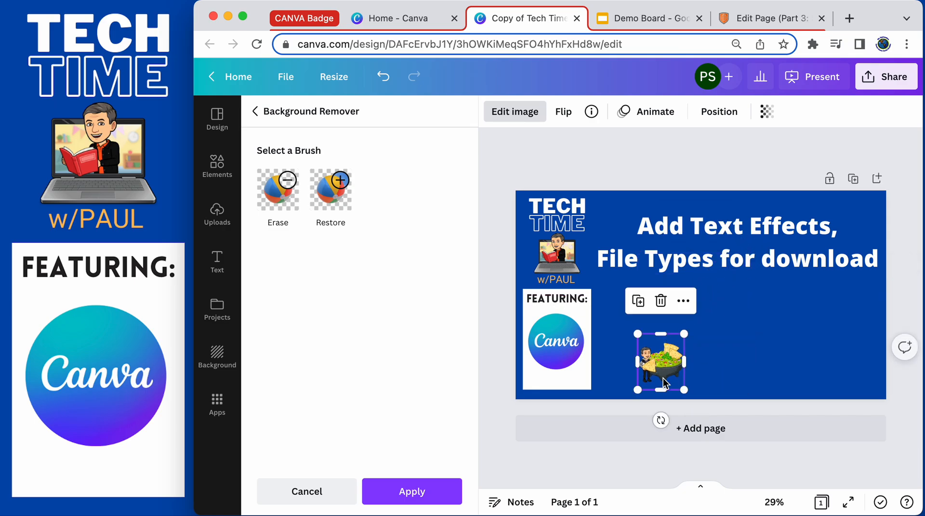
{"action": "left_click_drag", "start_coordinate": [668, 354], "coordinate": [862, 368]}
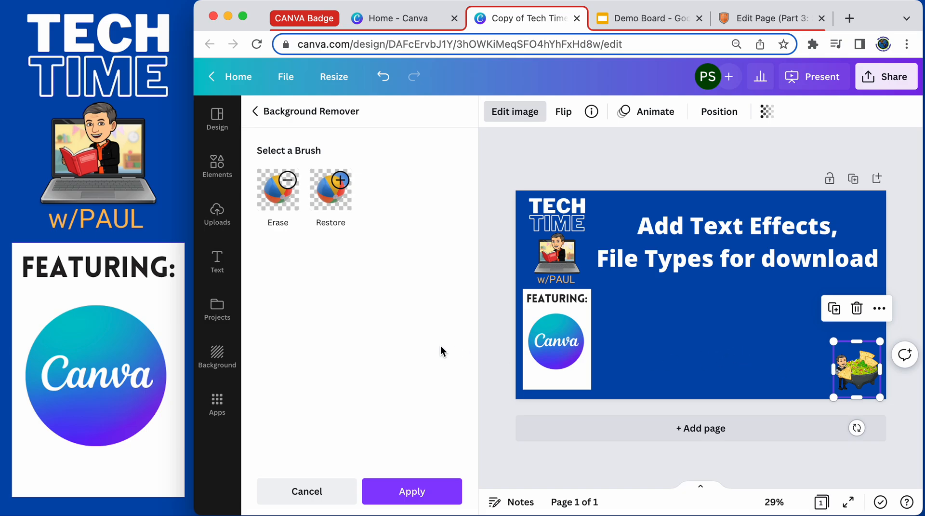
{"action": "left_click", "coordinate": [671, 308]}
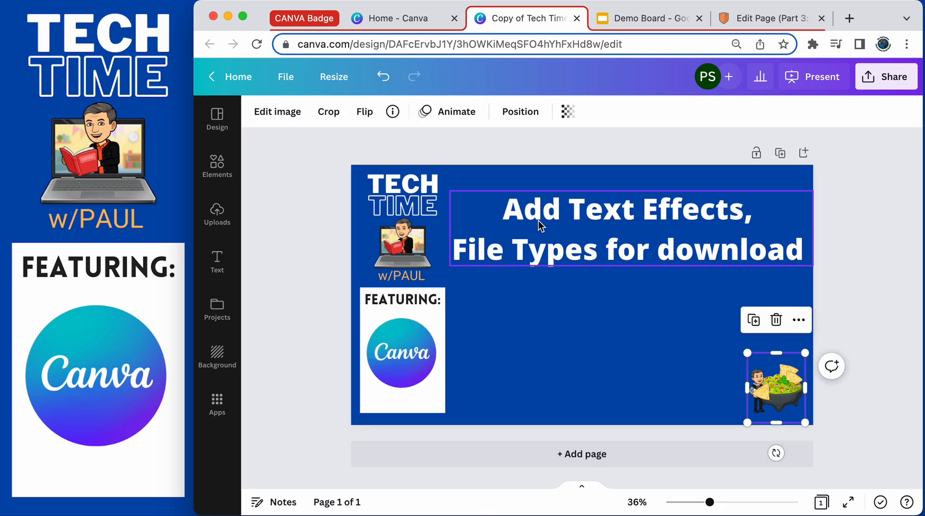
Try the Shadow and Lift effects on the title text, then reset it to None.
{"action": "left_click", "coordinate": [602, 214]}
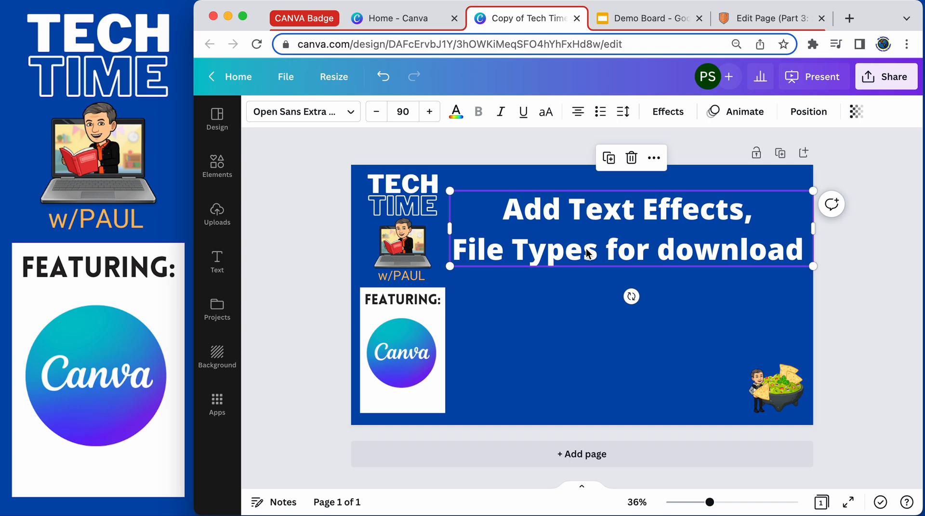
{"action": "left_click", "coordinate": [668, 112]}
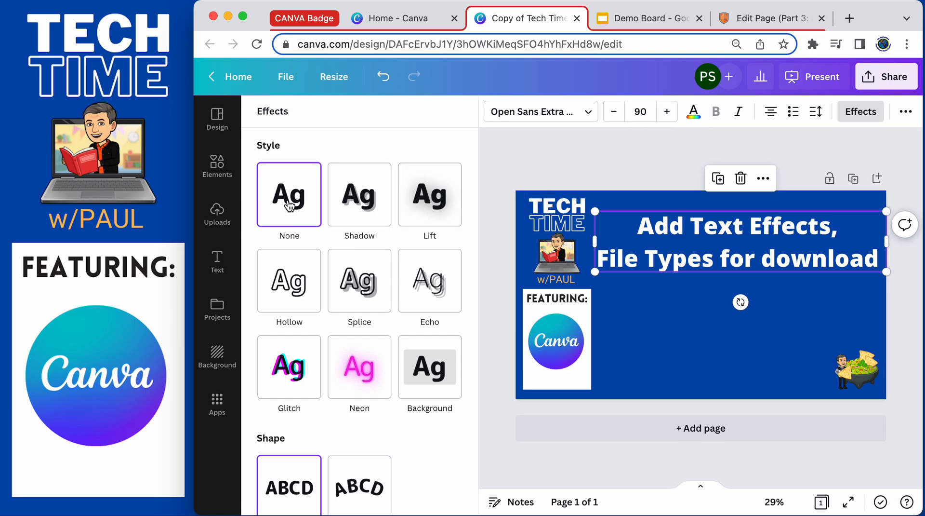
{"action": "left_click", "coordinate": [352, 204]}
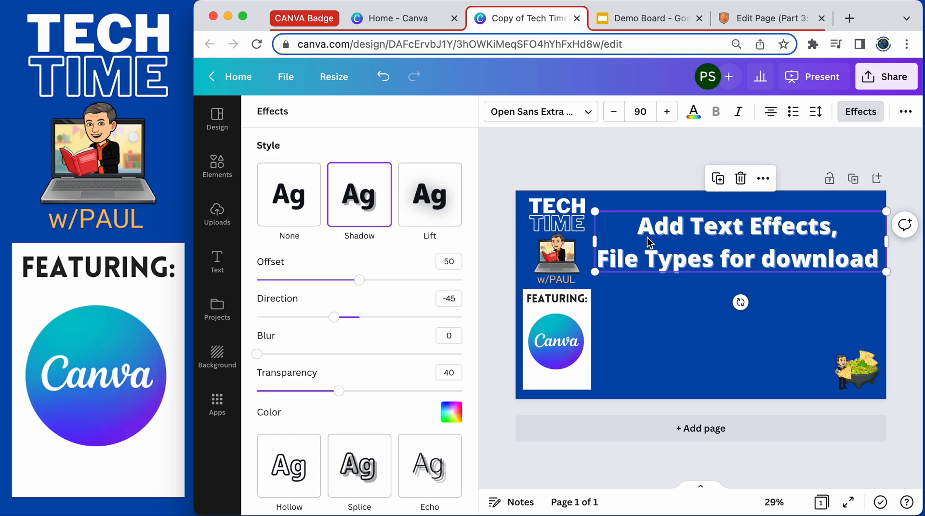
{"action": "left_click", "coordinate": [431, 207]}
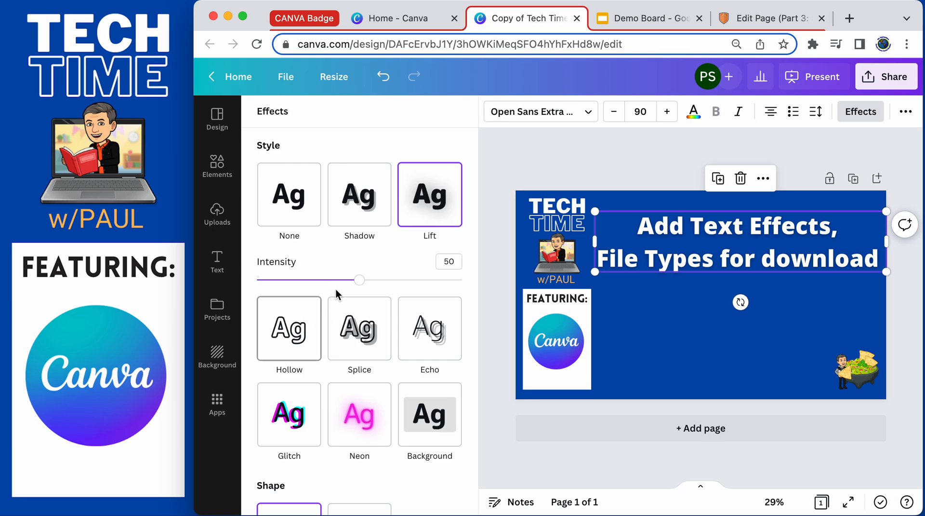
{"action": "mouse_move", "coordinate": [361, 281]}
{"action": "left_mouse_down"}
{"action": "mouse_move", "coordinate": [444, 282]}
{"action": "mouse_move", "coordinate": [287, 281]}
{"action": "mouse_move", "coordinate": [440, 281]}
{"action": "mouse_move", "coordinate": [359, 283]}
{"action": "left_mouse_up"}
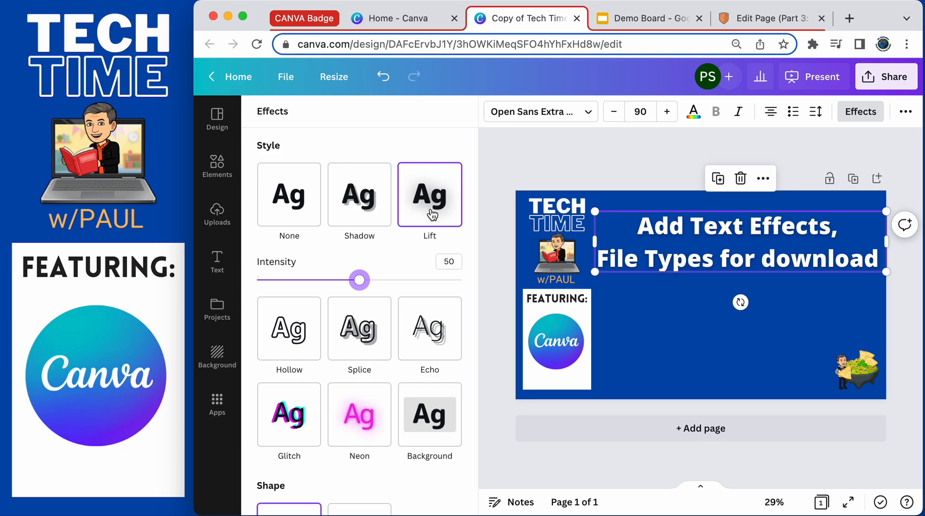
{"action": "scroll", "coordinate": [414, 264], "scroll_direction": "down", "scroll_amount": 2}
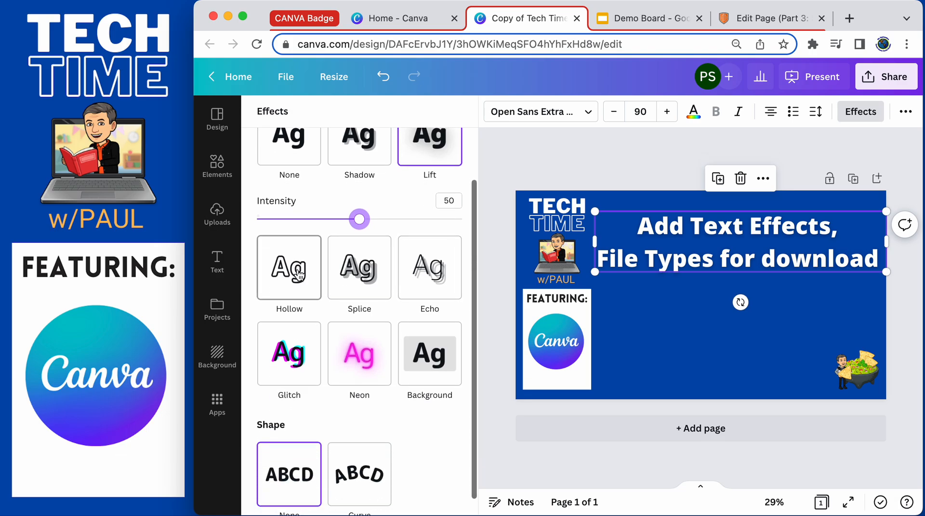
{"action": "scroll", "coordinate": [429, 230], "scroll_direction": "up", "scroll_amount": 2}
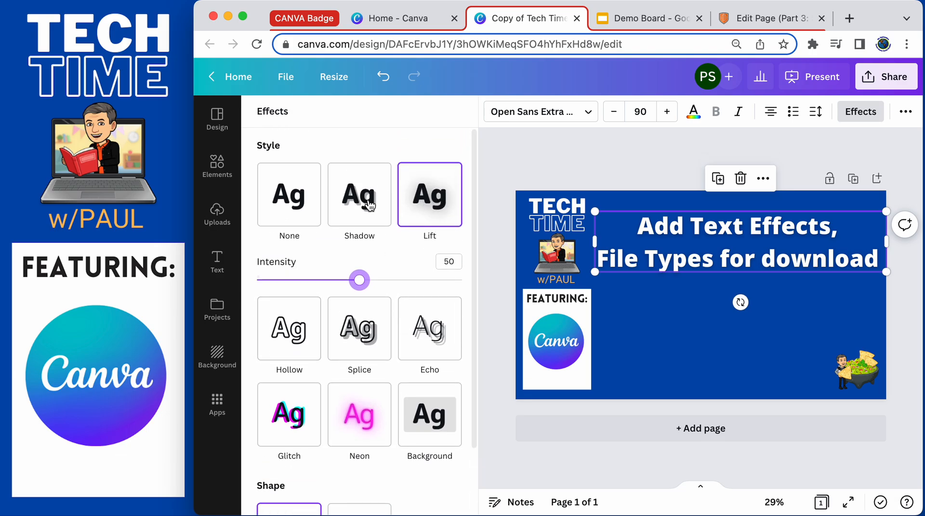
{"action": "left_click", "coordinate": [292, 212]}
{"action": "scroll", "coordinate": [308, 239], "scroll_direction": "down", "scroll_amount": 1}
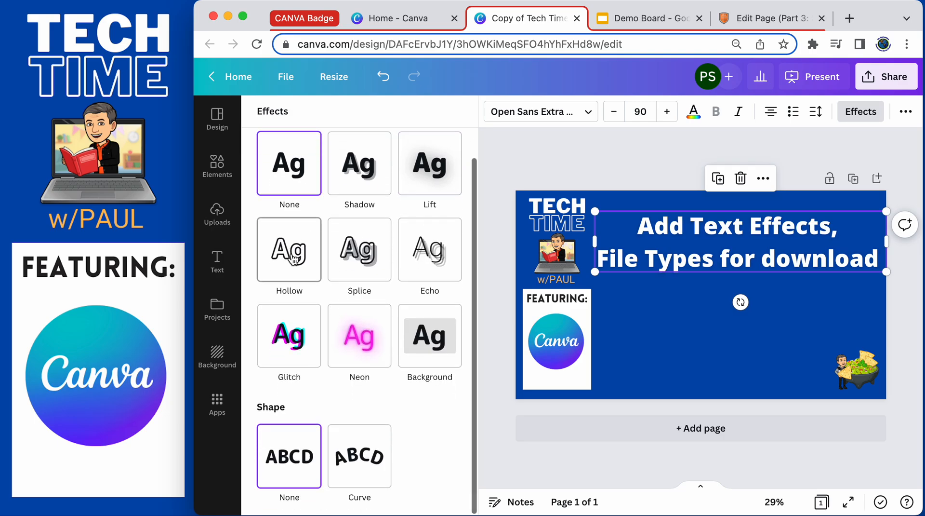
Apply the Splice effect to the title text with a black splice color.
{"action": "left_click", "coordinate": [294, 258]}
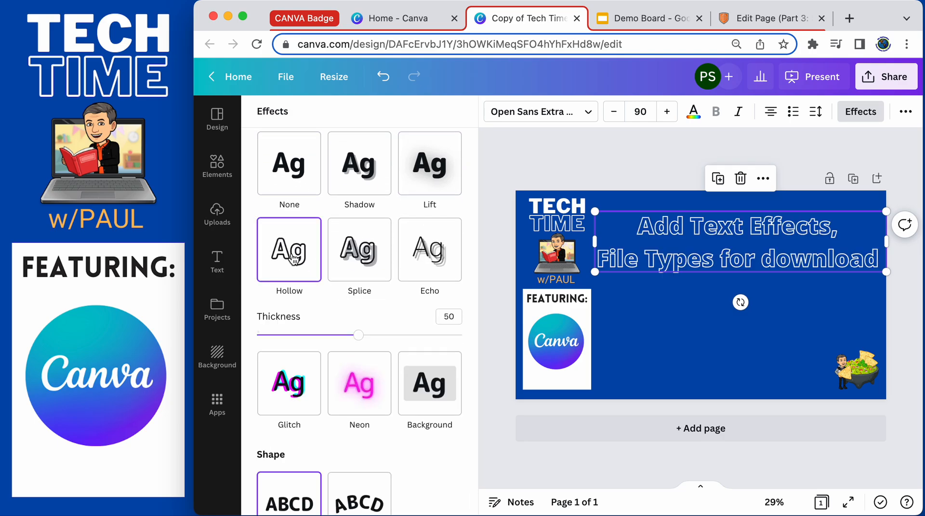
{"action": "left_click", "coordinate": [362, 260]}
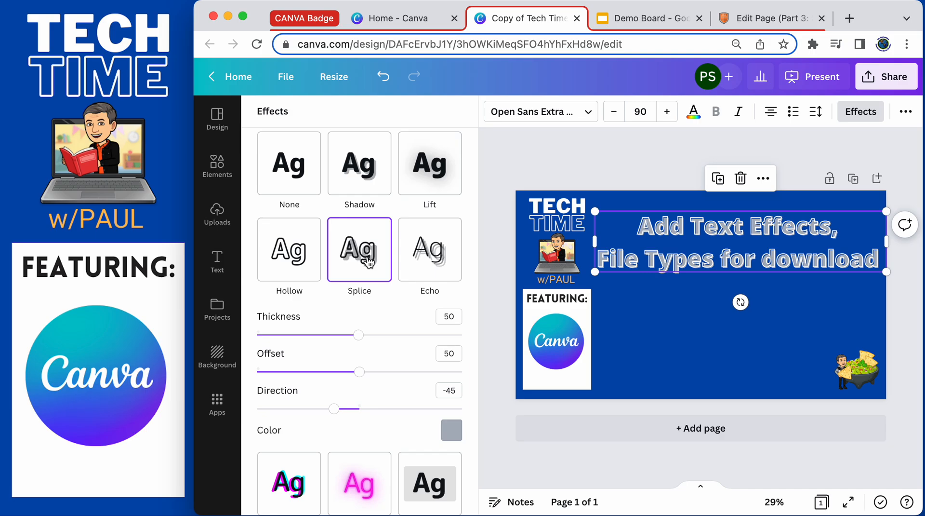
{"action": "left_click", "coordinate": [451, 430]}
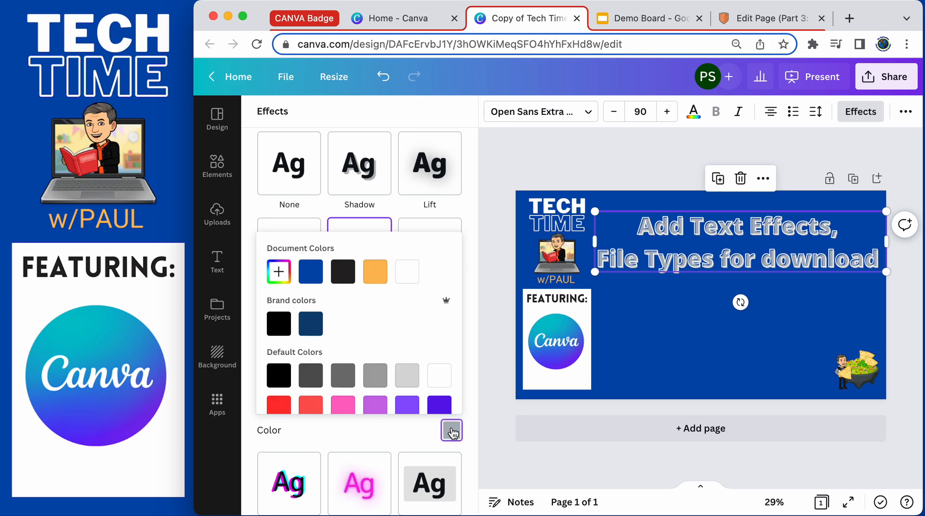
{"action": "left_click", "coordinate": [282, 376]}
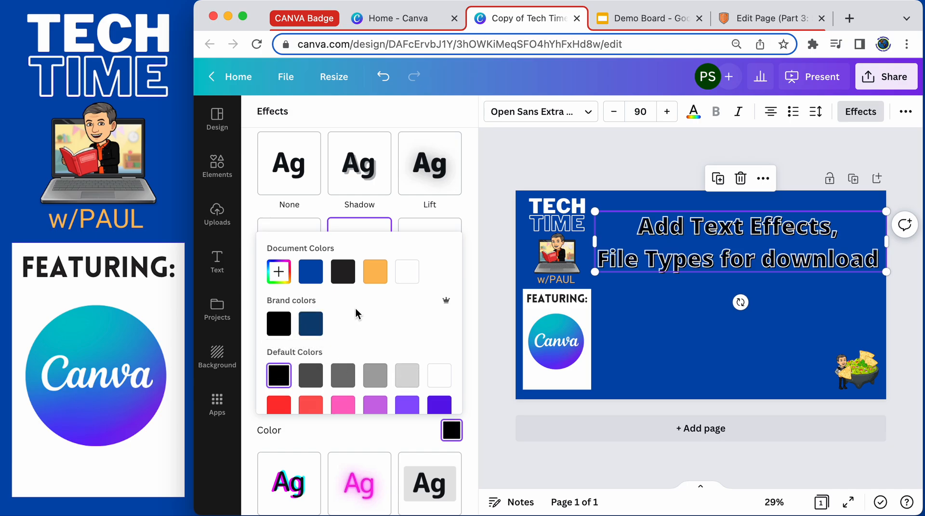
{"action": "left_click", "coordinate": [465, 206]}
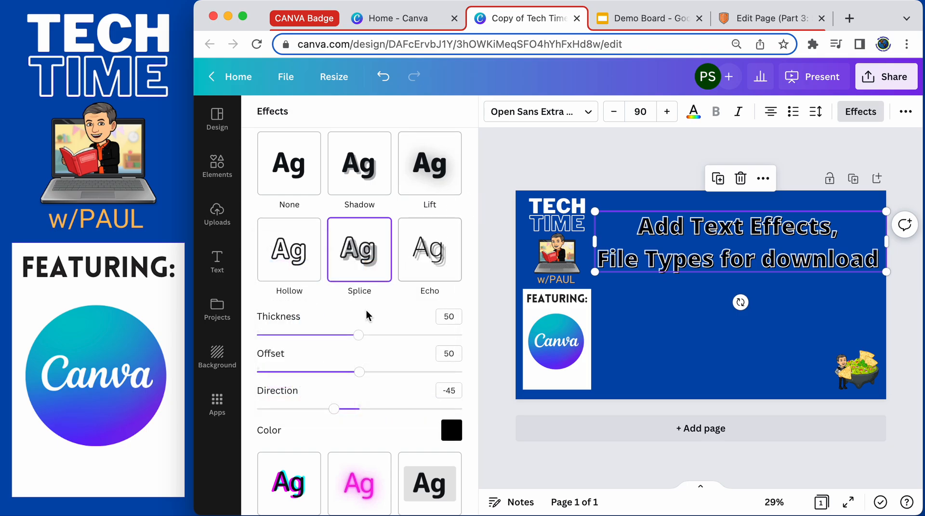
Set the Splice offset to 0 and the thickness to 96.
{"action": "left_click", "coordinate": [357, 373]}
{"action": "left_click_drag", "start_coordinate": [357, 374], "coordinate": [257, 376]}
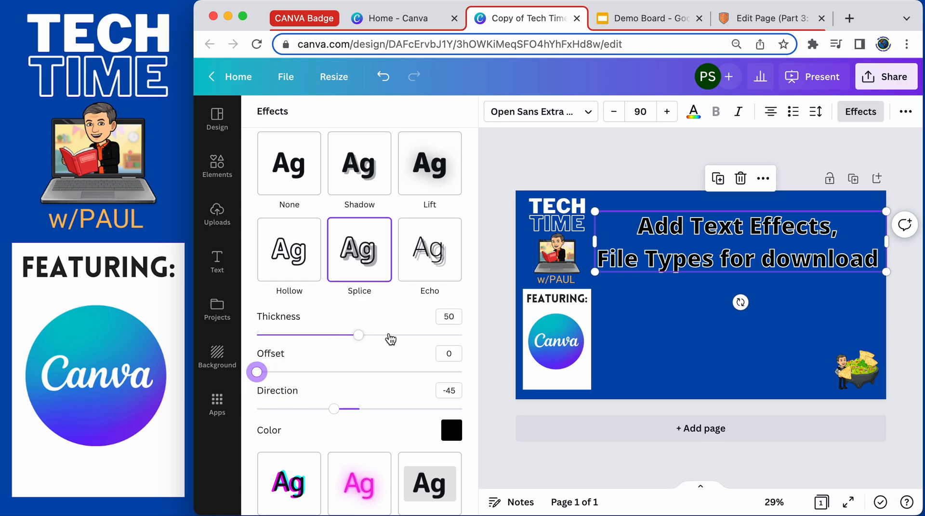
{"action": "left_click", "coordinate": [365, 338]}
{"action": "left_click_drag", "start_coordinate": [365, 338], "coordinate": [454, 343]}
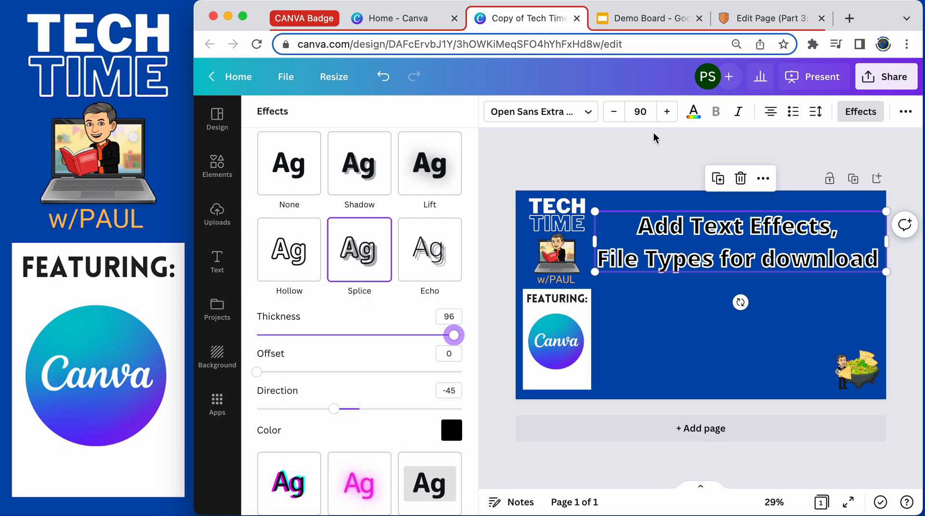
Change the title's text color to the orange-red photo color.
{"action": "left_click", "coordinate": [695, 113]}
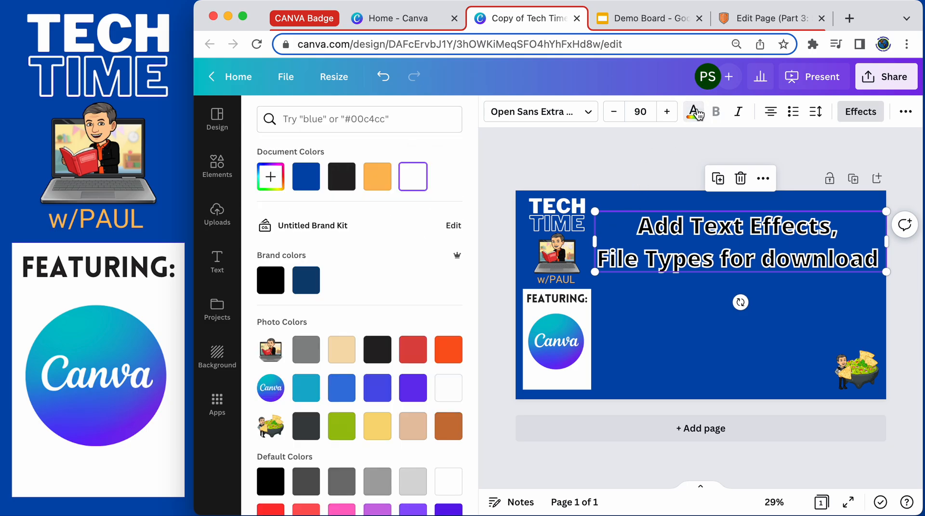
{"action": "left_click", "coordinate": [377, 180]}
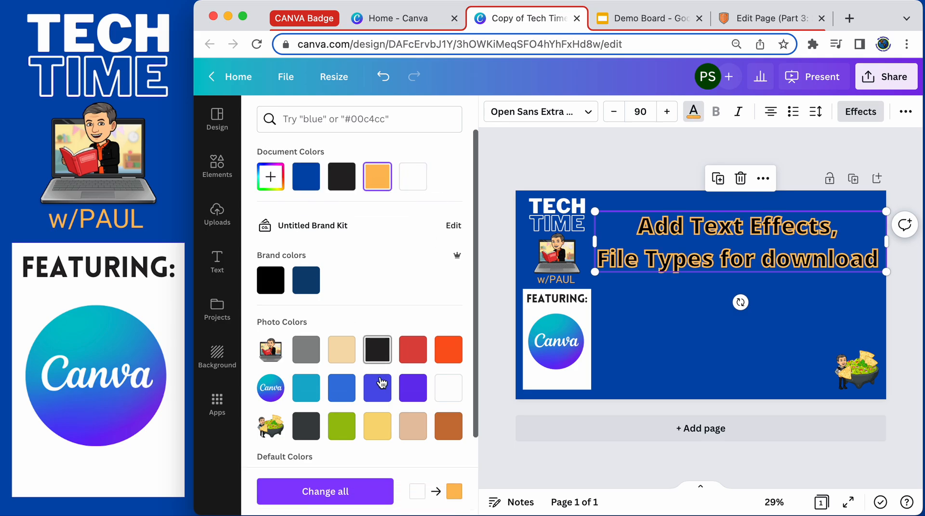
{"action": "left_click", "coordinate": [448, 348]}
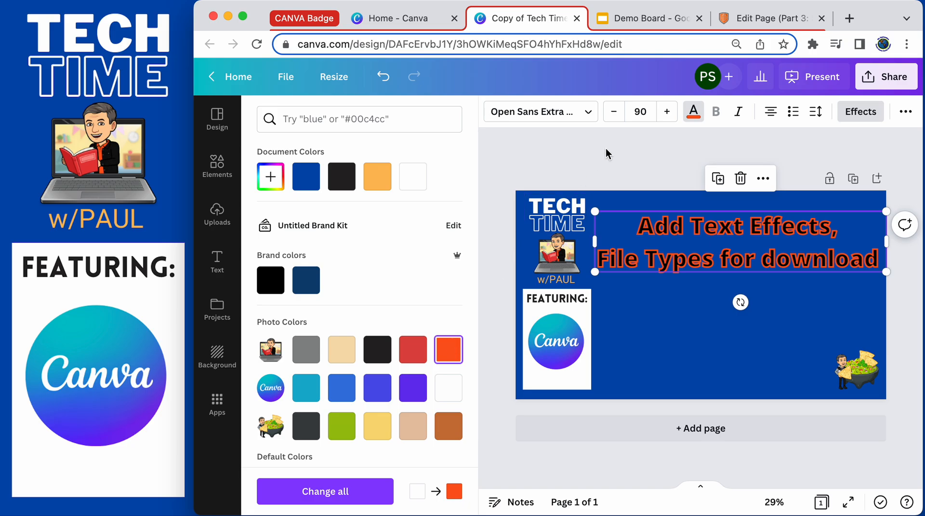
Change the Splice effect color to white.
{"action": "left_click", "coordinate": [861, 111]}
{"action": "scroll", "coordinate": [408, 442], "scroll_direction": "down", "scroll_amount": 4}
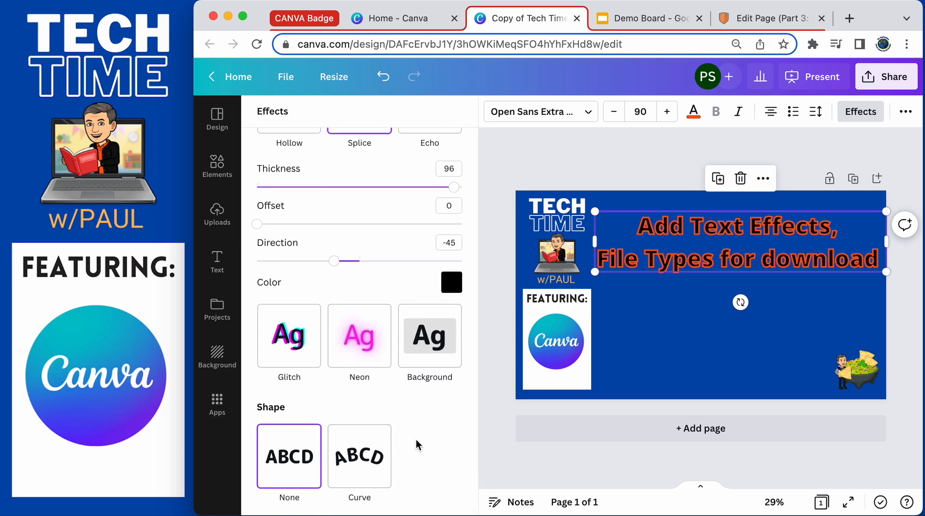
{"action": "scroll", "coordinate": [415, 439], "scroll_direction": "up", "scroll_amount": 3}
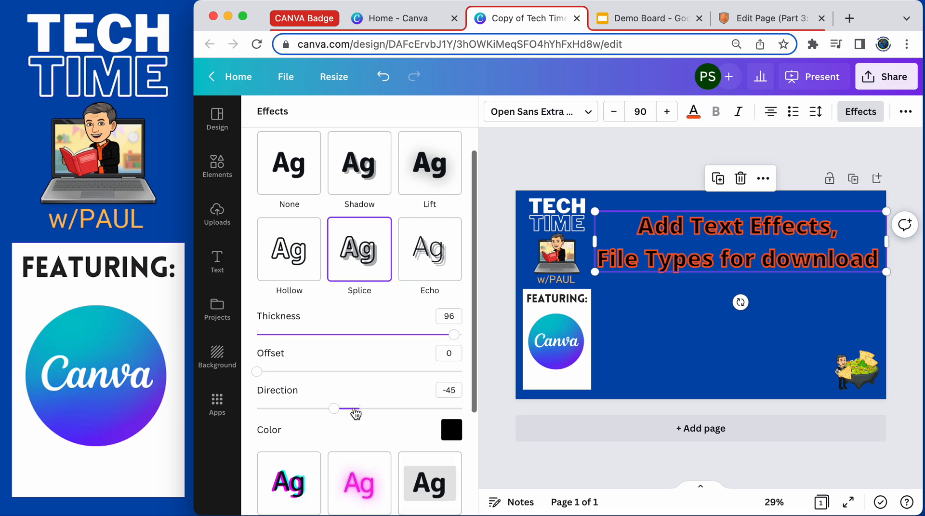
{"action": "scroll", "coordinate": [345, 389], "scroll_direction": "up", "scroll_amount": 1}
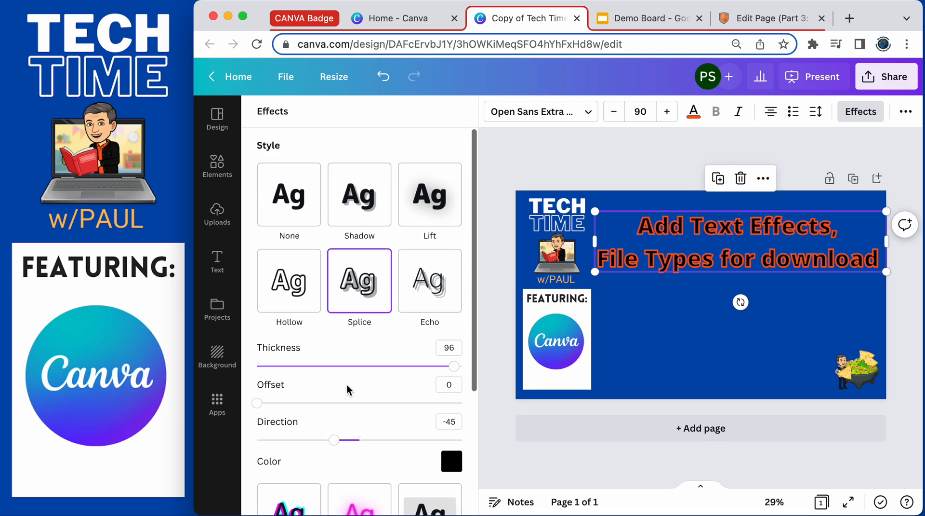
{"action": "left_click", "coordinate": [451, 462]}
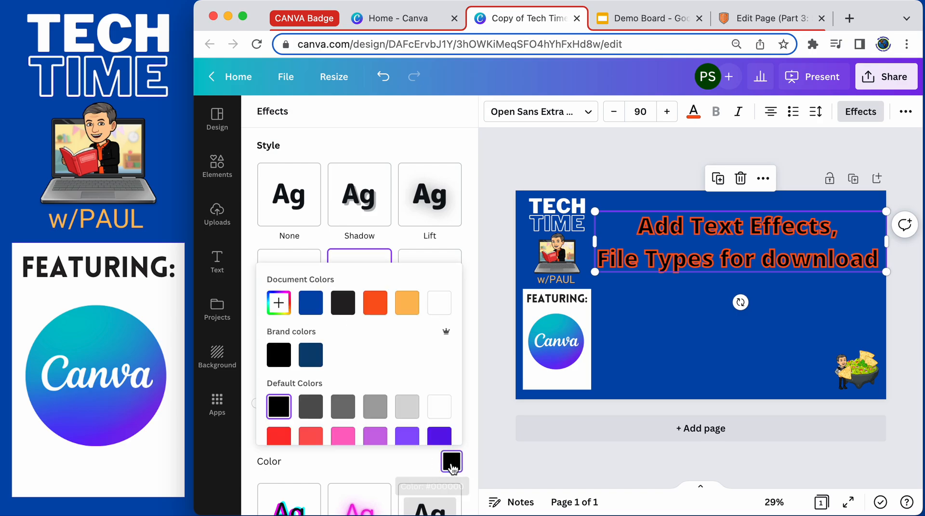
{"action": "left_click", "coordinate": [440, 410]}
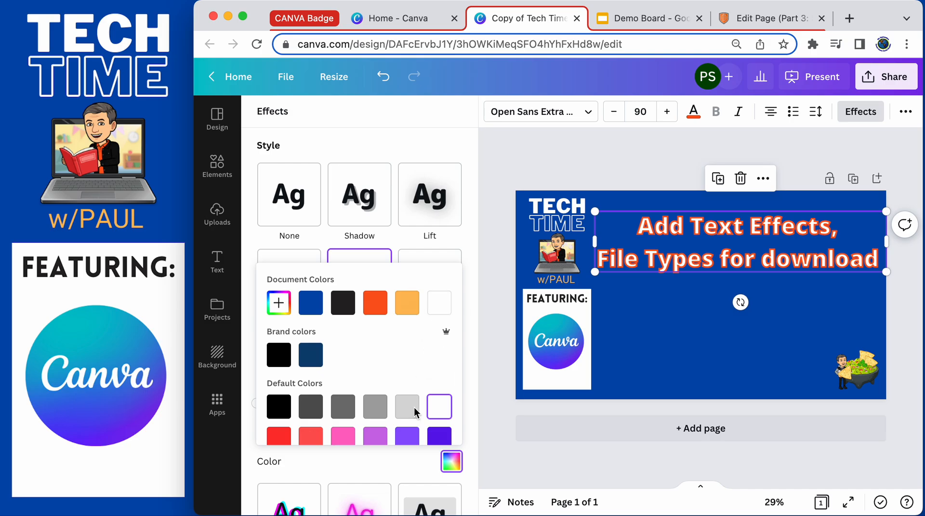
Remove the title's text effect and change its text color to black.
{"action": "left_click", "coordinate": [292, 203]}
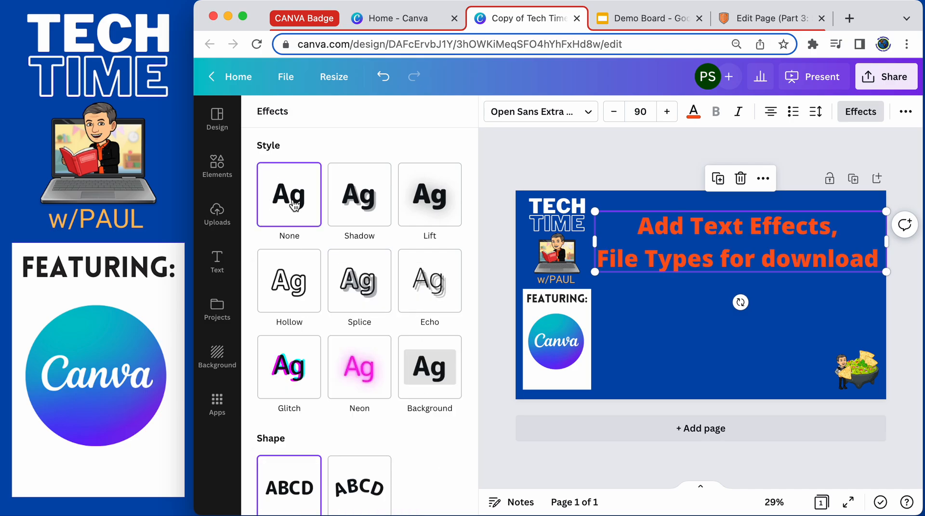
{"action": "left_click", "coordinate": [694, 112]}
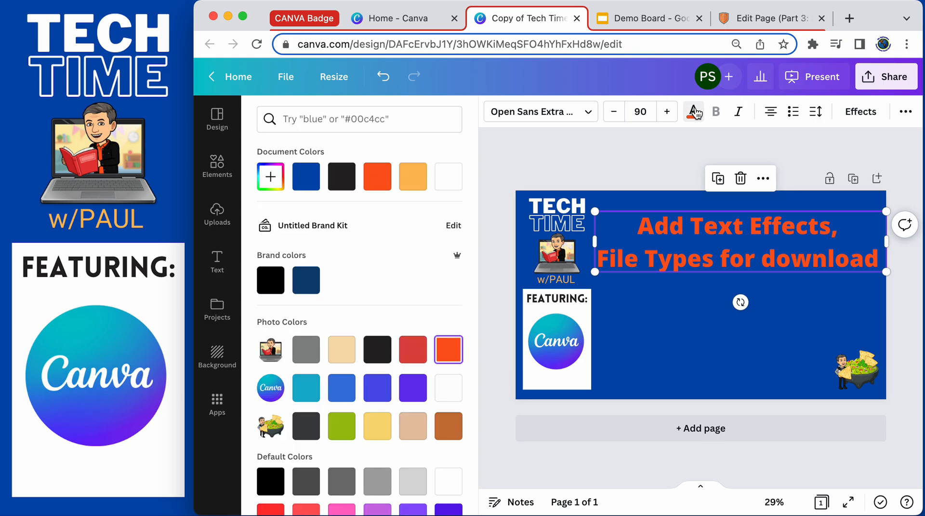
{"action": "left_click", "coordinate": [344, 182]}
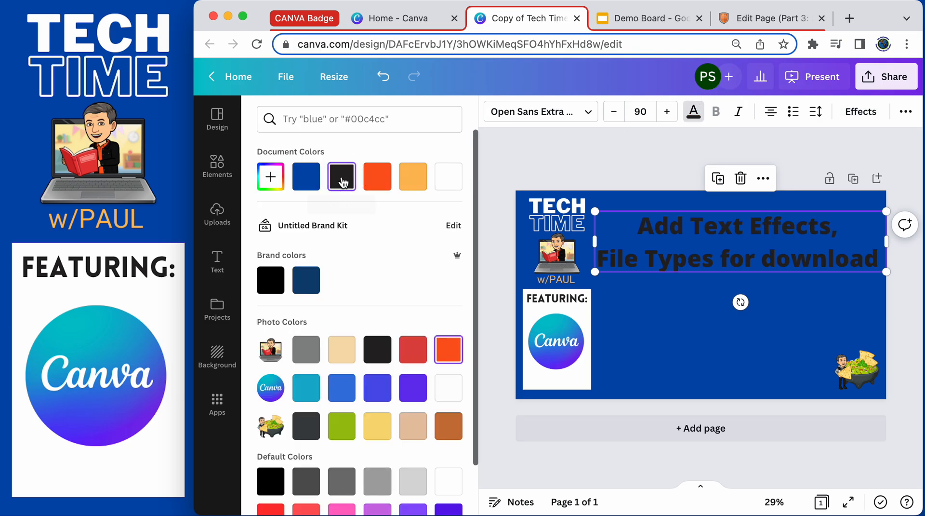
{"action": "left_click", "coordinate": [701, 337]}
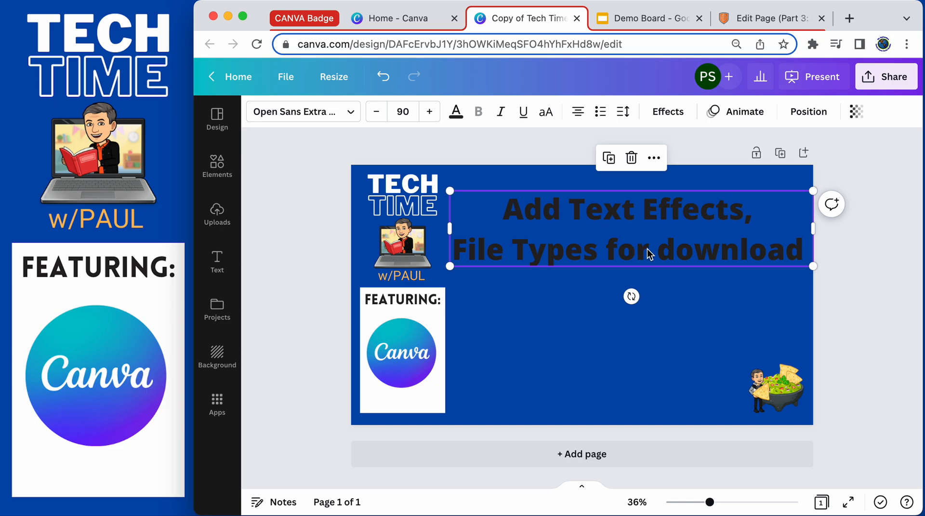
Apply the Typewriter text animation to the title after previewing the Rise and Pan animations.
{"action": "left_click", "coordinate": [745, 112]}
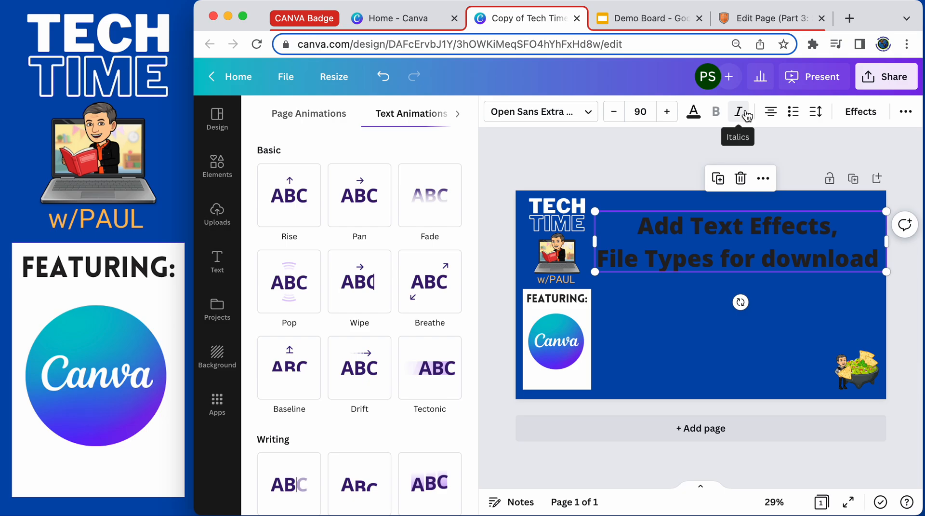
{"action": "left_click", "coordinate": [291, 203]}
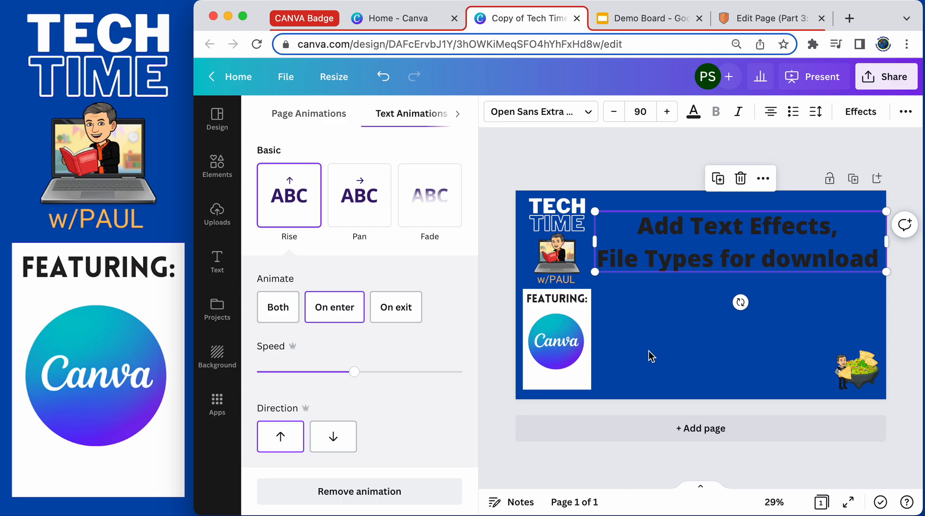
{"action": "left_click", "coordinate": [359, 195]}
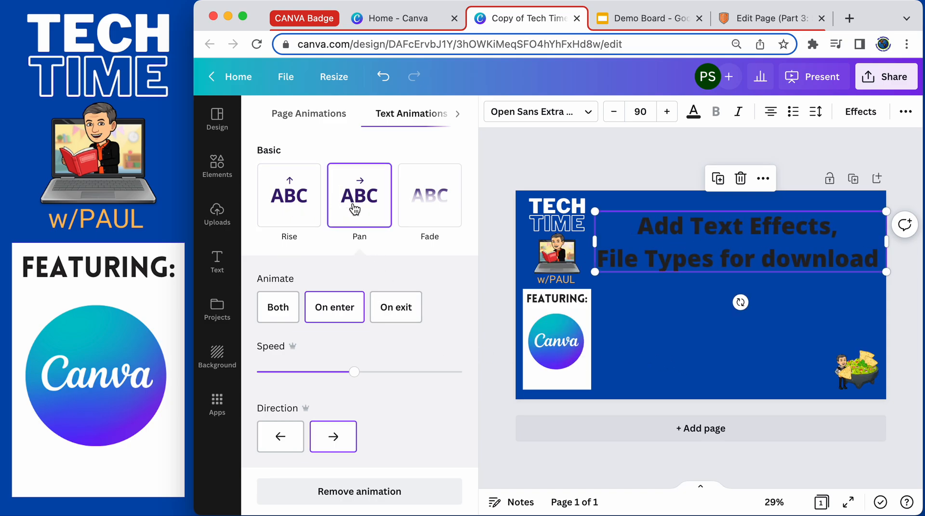
{"action": "scroll", "coordinate": [362, 210], "scroll_direction": "down", "scroll_amount": 7}
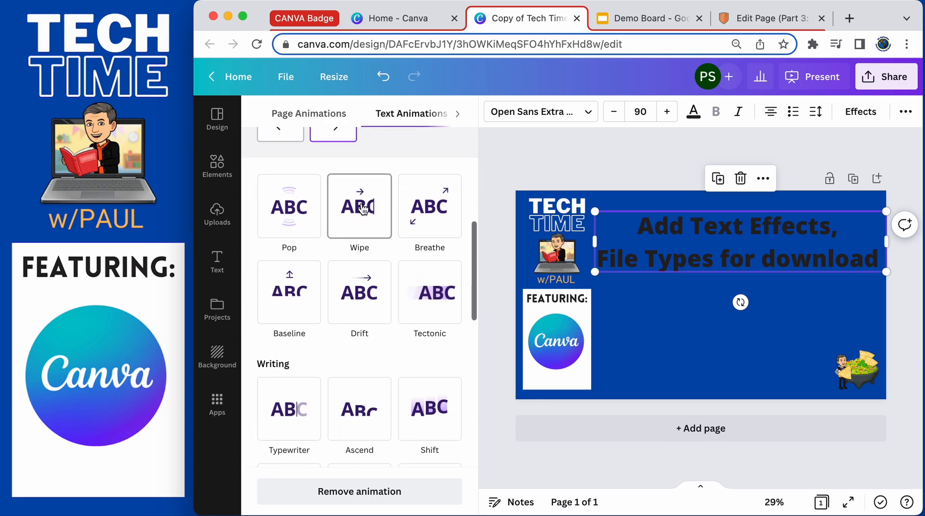
{"action": "scroll", "coordinate": [364, 211], "scroll_direction": "down", "scroll_amount": 2}
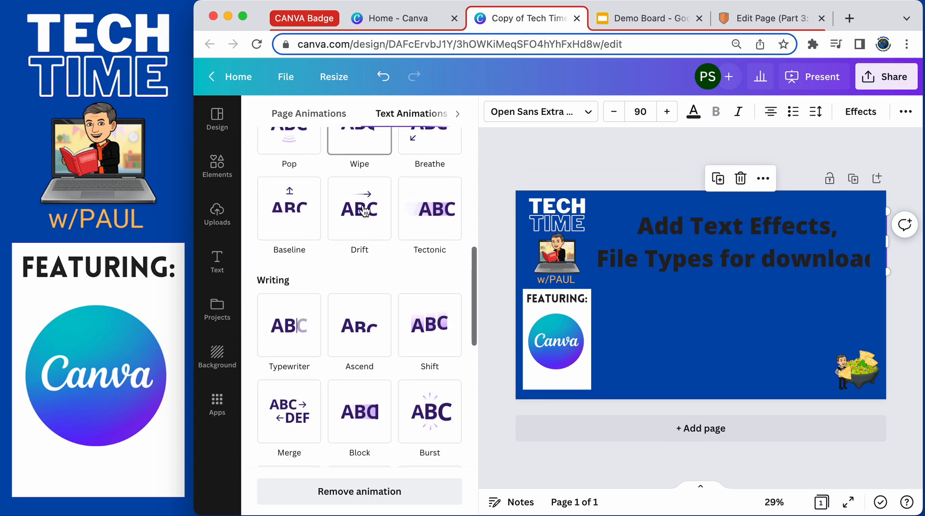
{"action": "left_click", "coordinate": [293, 324]}
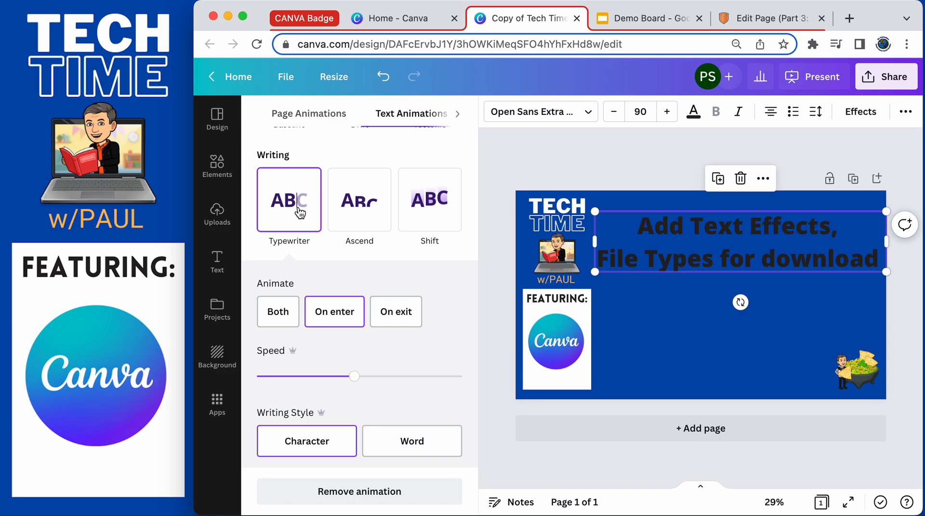
{"action": "left_click", "coordinate": [680, 331]}
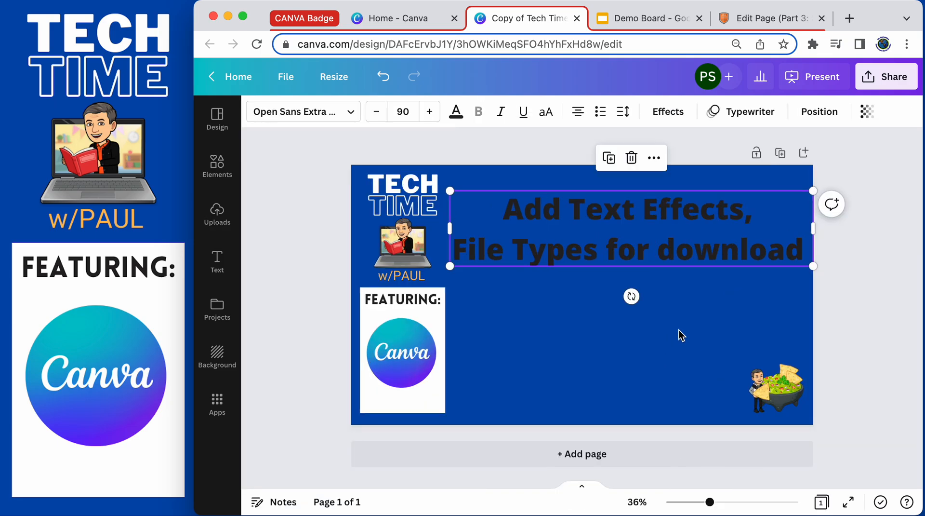
Remove the animation from the title text.
{"action": "left_click", "coordinate": [749, 114]}
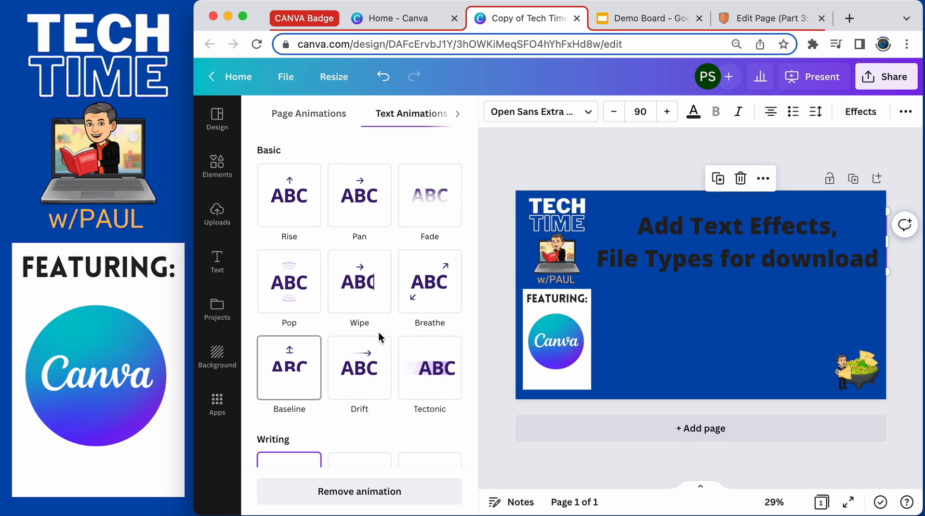
{"action": "scroll", "coordinate": [378, 335], "scroll_direction": "down", "scroll_amount": 10}
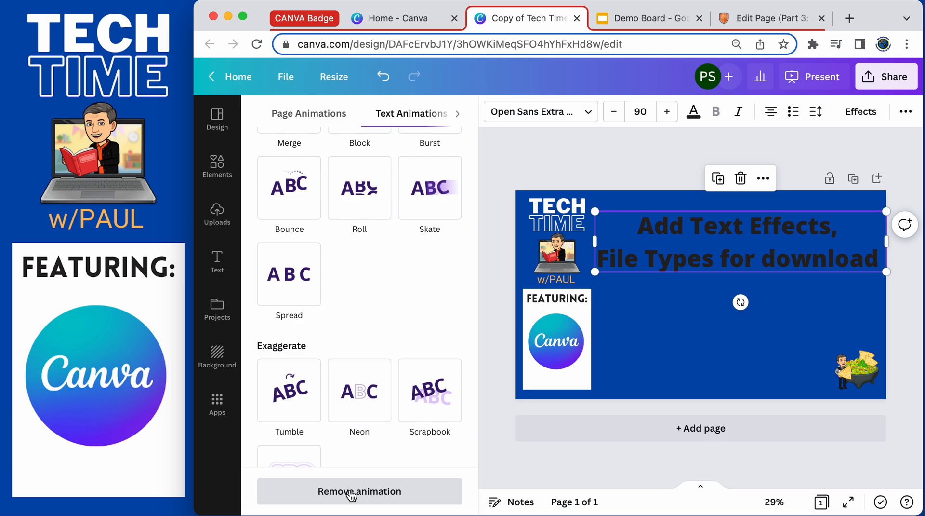
{"action": "scroll", "coordinate": [362, 318], "scroll_direction": "up", "scroll_amount": 7}
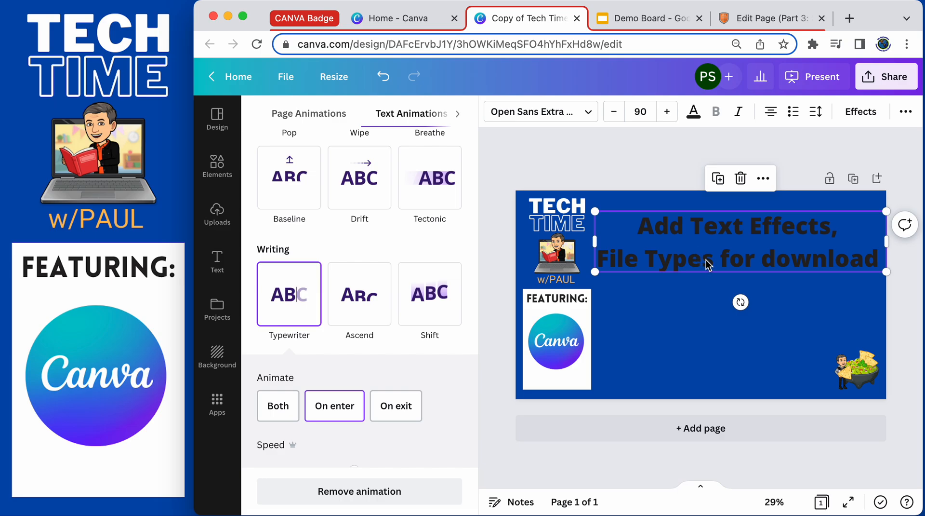
{"action": "scroll", "coordinate": [331, 302], "scroll_direction": "down", "scroll_amount": 5}
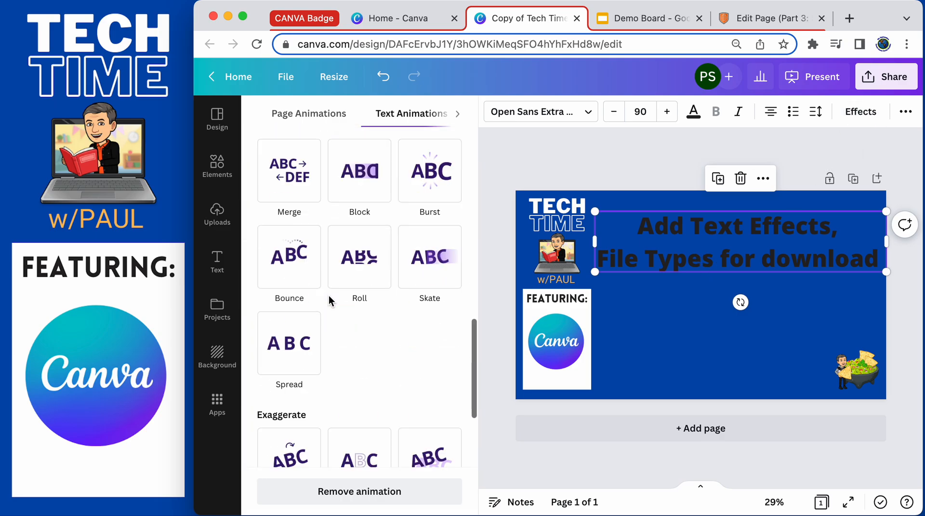
{"action": "left_click", "coordinate": [384, 492]}
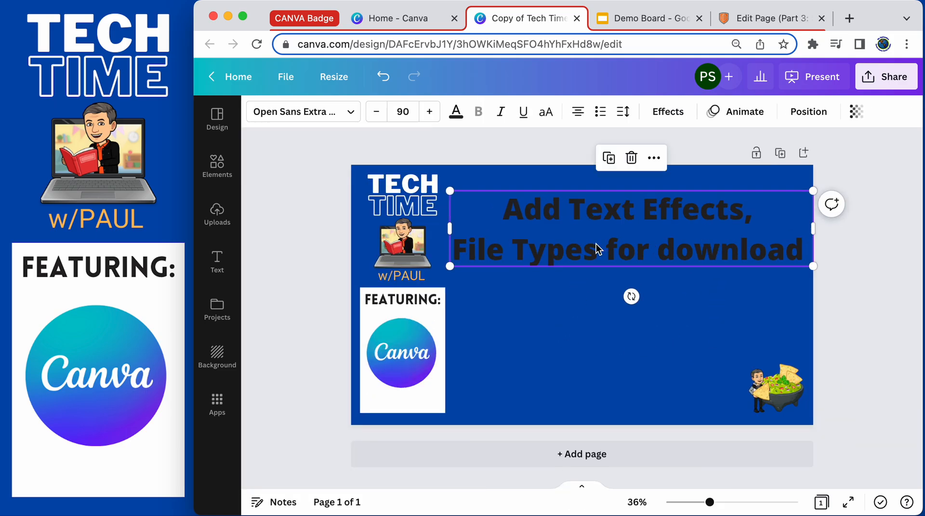
Duplicate the title text box and position the copy over the original.
{"action": "left_click", "coordinate": [609, 159]}
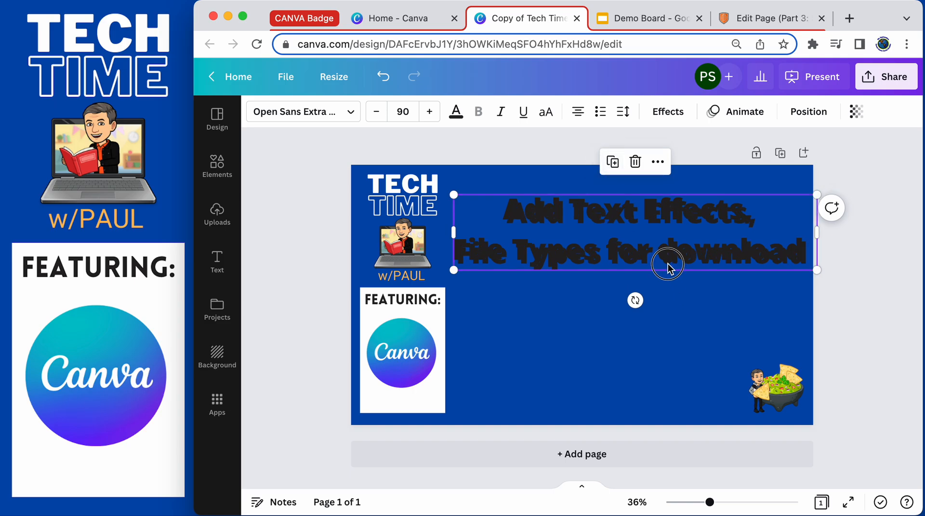
{"action": "mouse_move", "coordinate": [653, 245]}
{"action": "left_mouse_down"}
{"action": "mouse_move", "coordinate": [644, 258]}
{"action": "mouse_move", "coordinate": [647, 236]}
{"action": "left_mouse_up"}
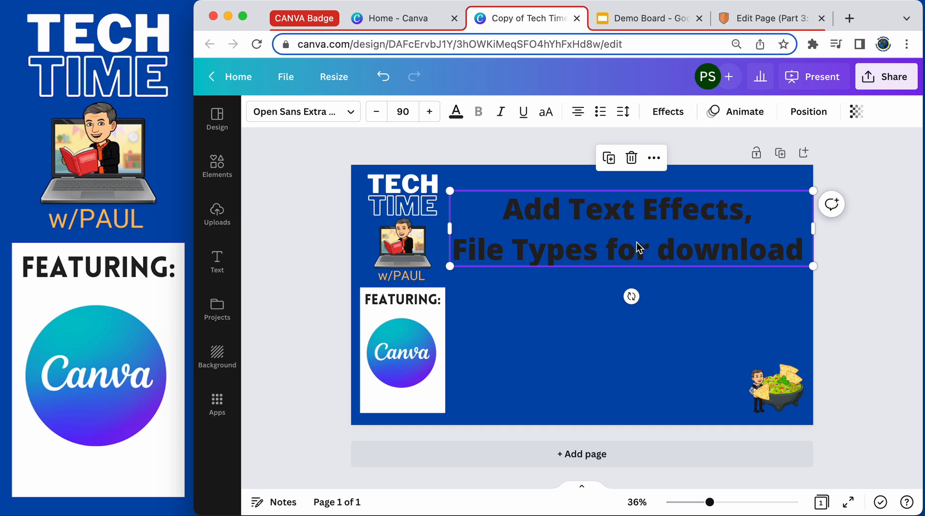
Apply the Typewriter text animation to the copied title.
{"action": "left_click", "coordinate": [746, 112]}
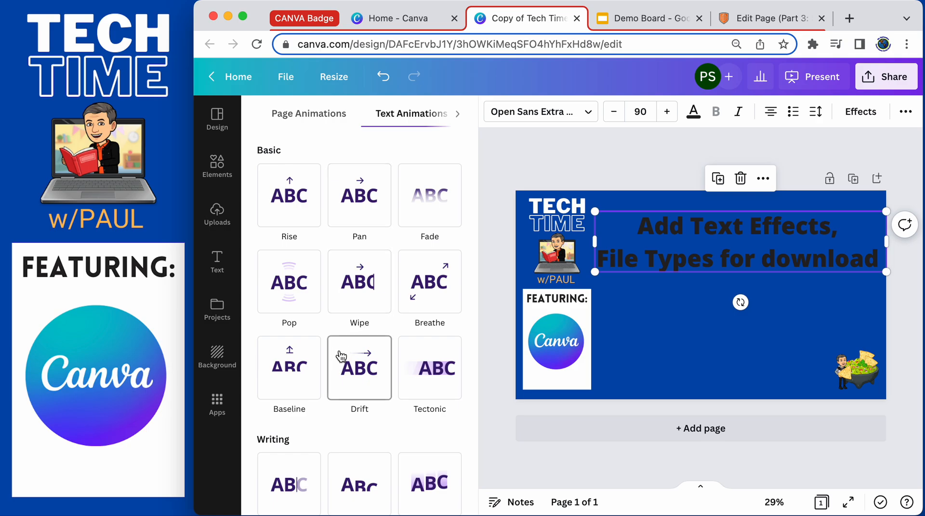
{"action": "scroll", "coordinate": [341, 356], "scroll_direction": "down", "scroll_amount": 3}
{"action": "left_click", "coordinate": [290, 375]}
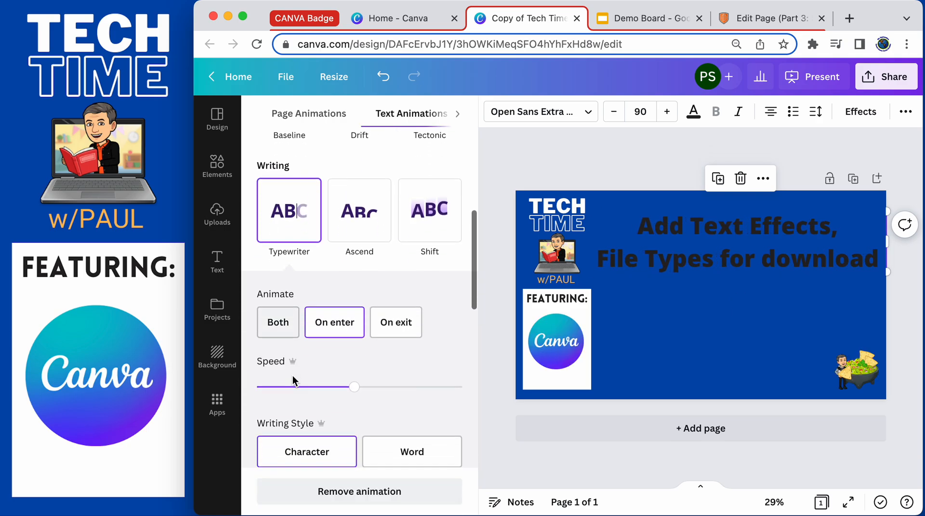
Change the copied title's text color to white.
{"action": "left_click", "coordinate": [694, 112]}
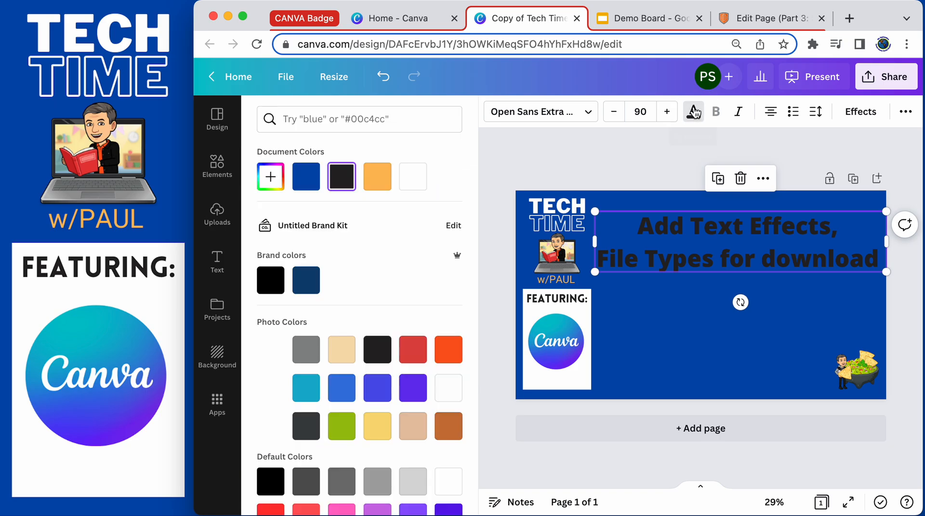
{"action": "left_click", "coordinate": [412, 176]}
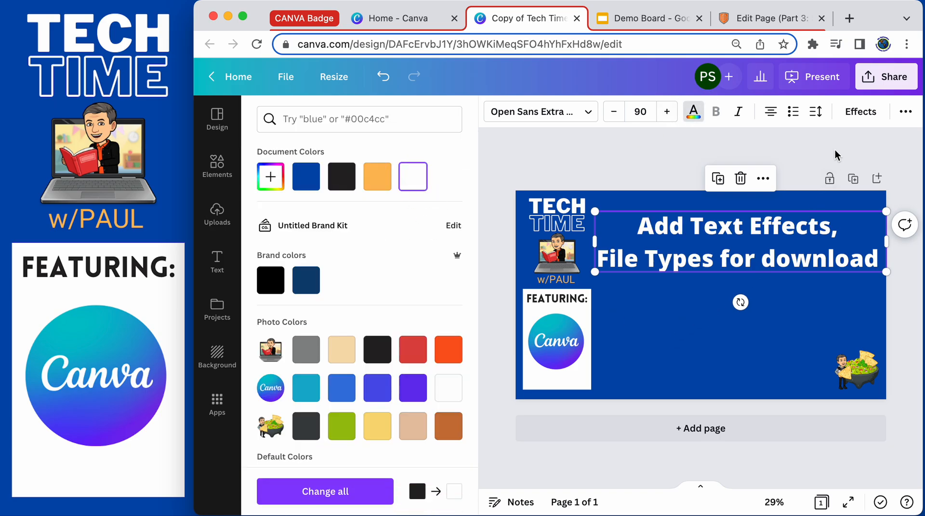
{"action": "left_click", "coordinate": [814, 309]}
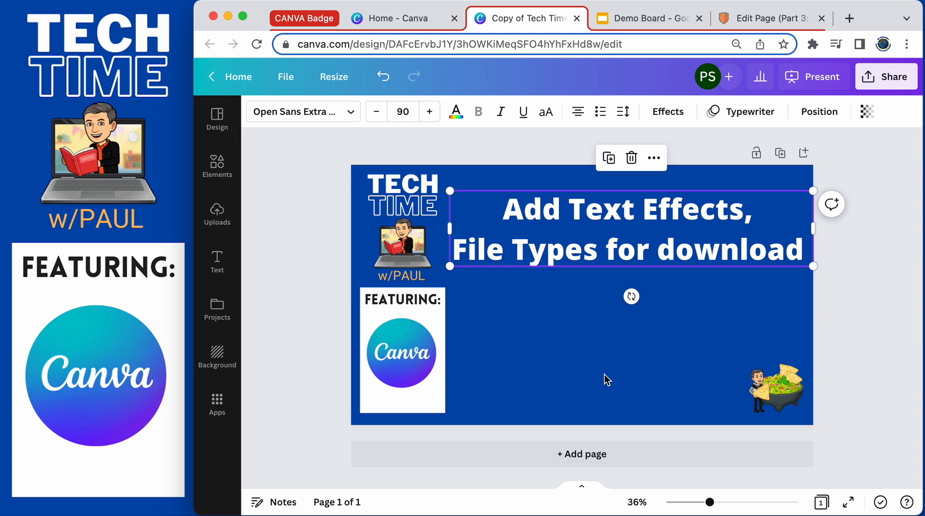
Preview the slide in full-screen presentation mode.
{"action": "left_click", "coordinate": [852, 504]}
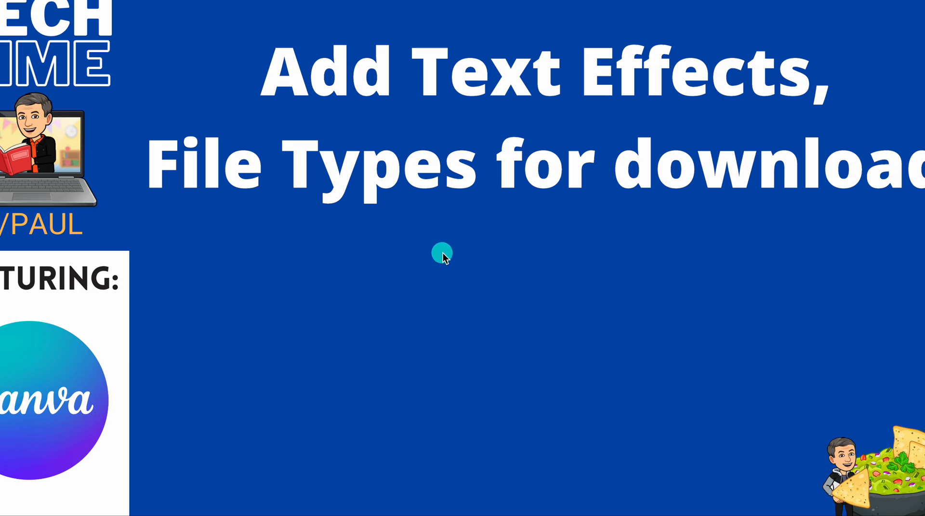
{"action": "key", "text": "Escape"}
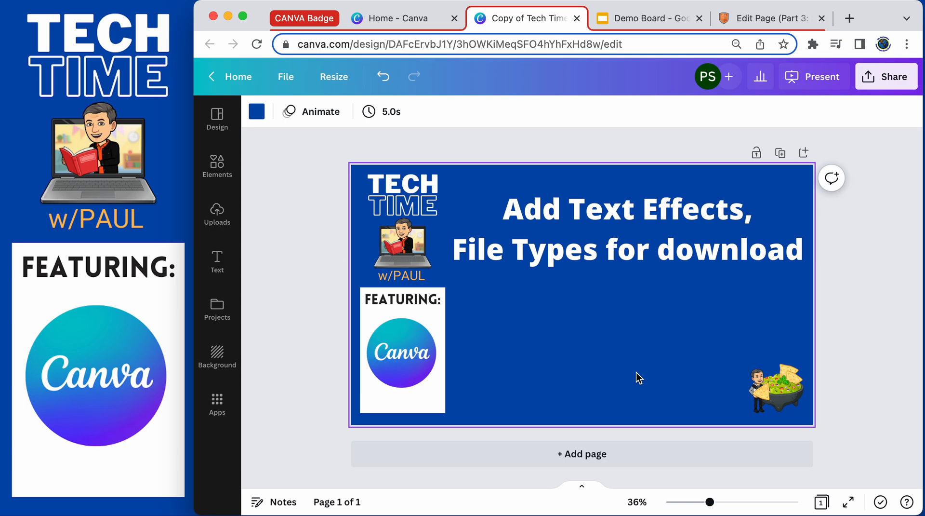
Review the title's text effect and Typewriter animation settings.
{"action": "left_click", "coordinate": [612, 256]}
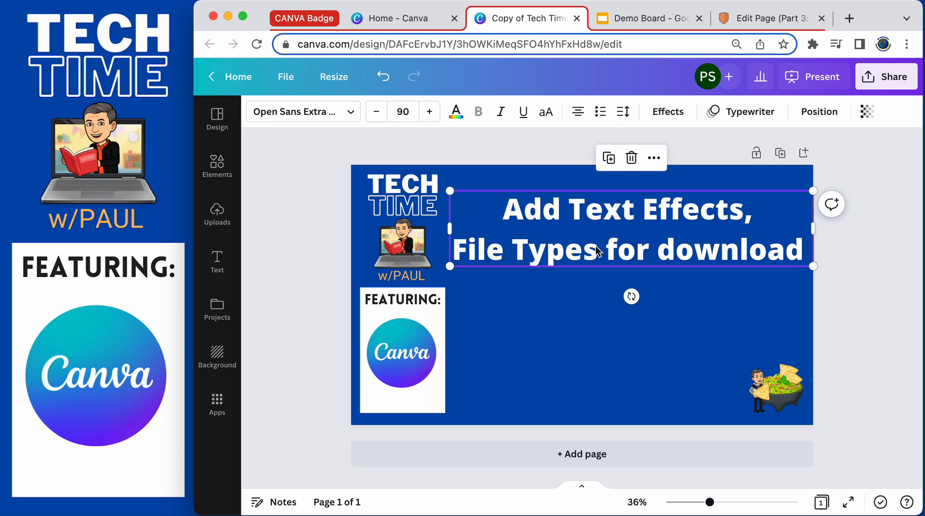
{"action": "left_click", "coordinate": [663, 113]}
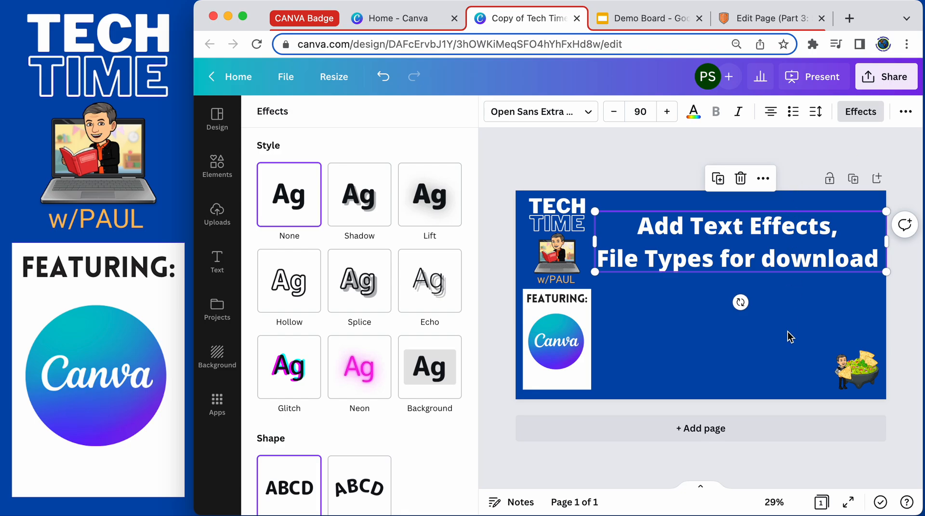
{"action": "left_click", "coordinate": [812, 229]}
{"action": "left_click", "coordinate": [754, 111]}
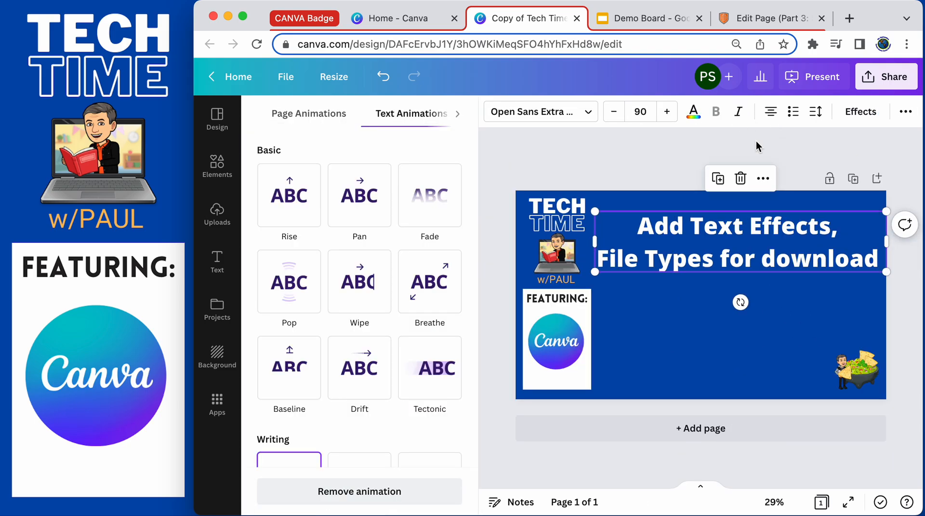
{"action": "scroll", "coordinate": [359, 308], "scroll_direction": "down", "scroll_amount": 3}
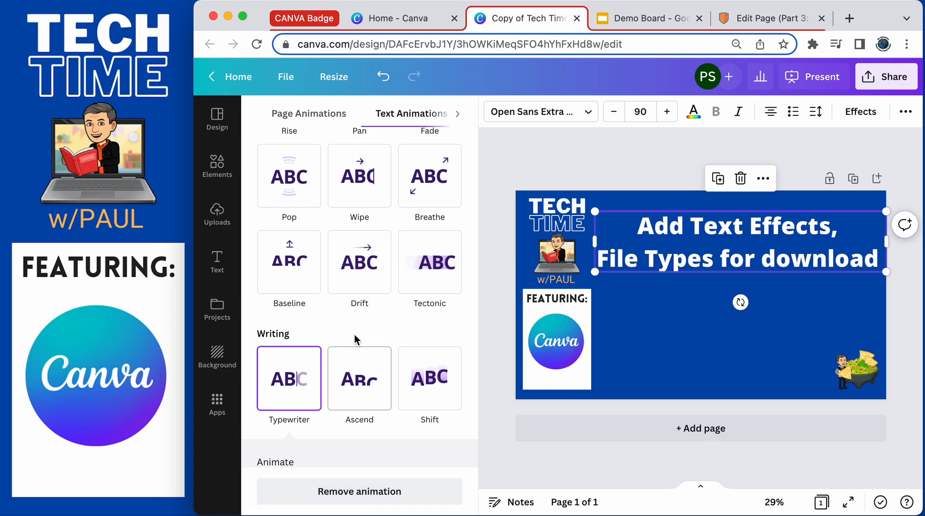
{"action": "scroll", "coordinate": [356, 333], "scroll_direction": "down", "scroll_amount": 6}
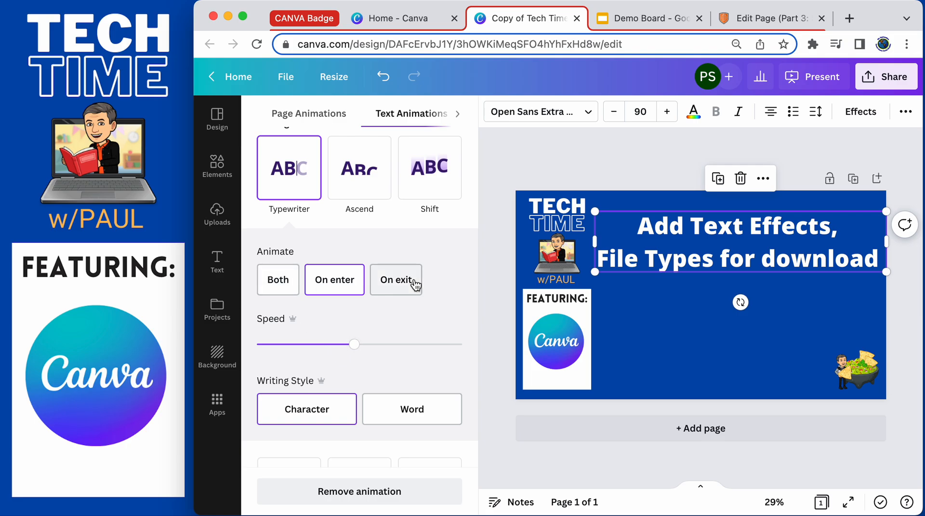
{"action": "left_click", "coordinate": [325, 285]}
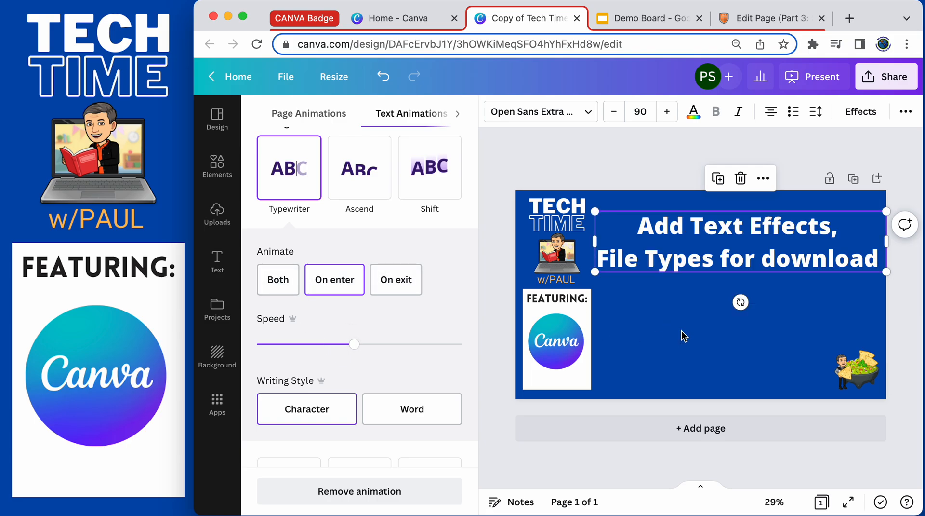
{"action": "key", "text": "Escape"}
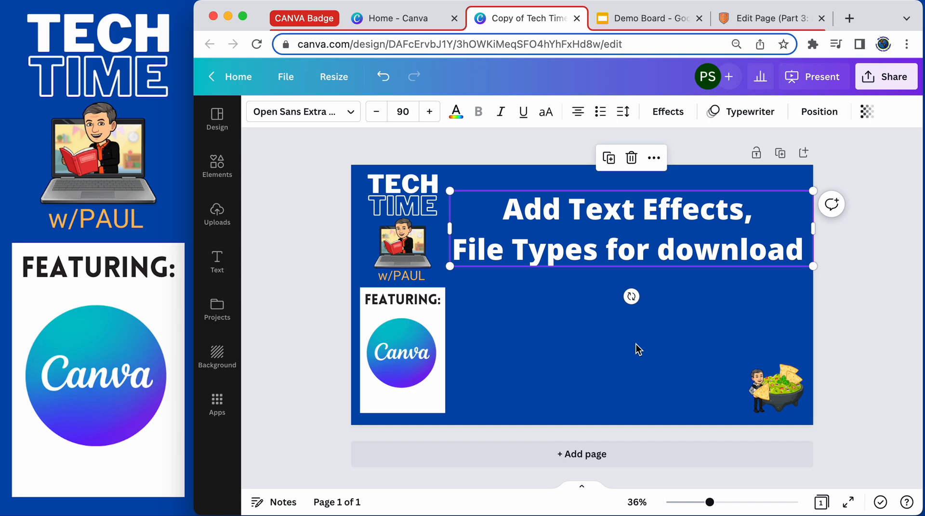
Add the laptop graphic from the recently used elements to the slide.
{"action": "left_click", "coordinate": [217, 166]}
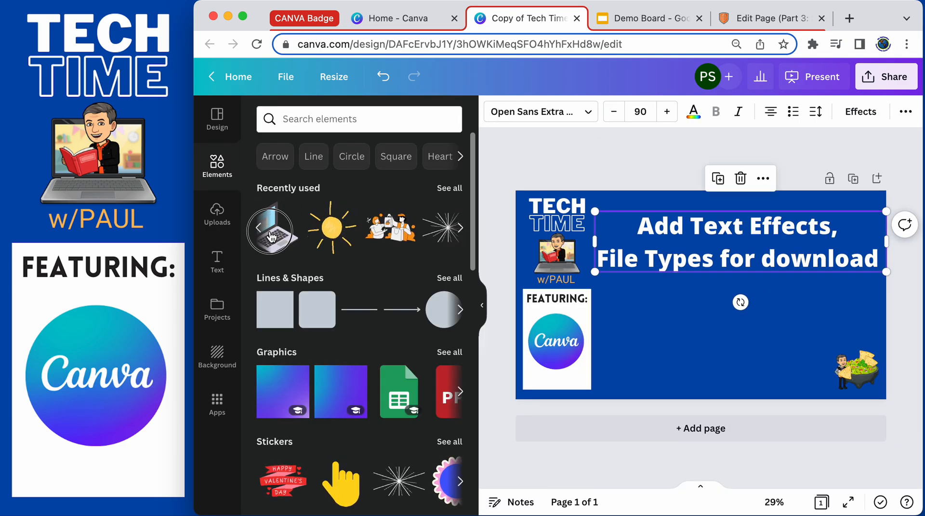
{"action": "left_click", "coordinate": [477, 227]}
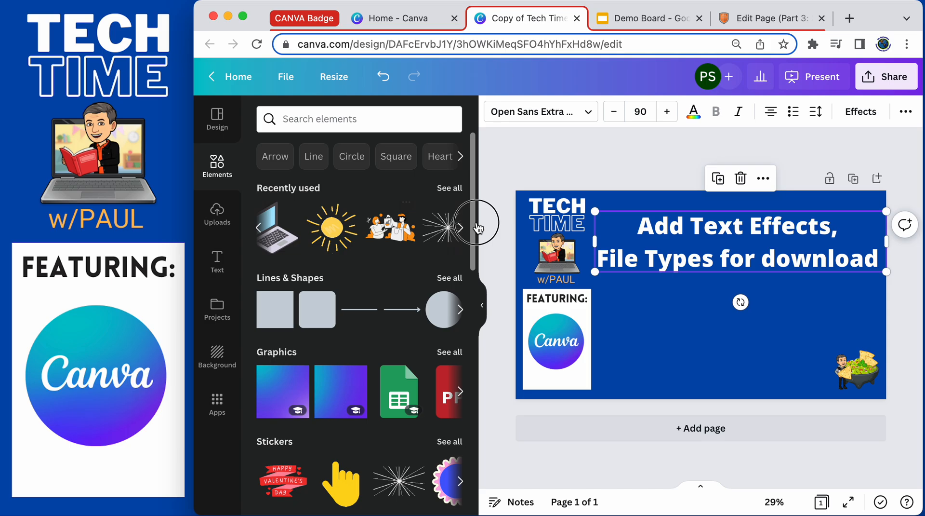
{"action": "left_click", "coordinate": [287, 246]}
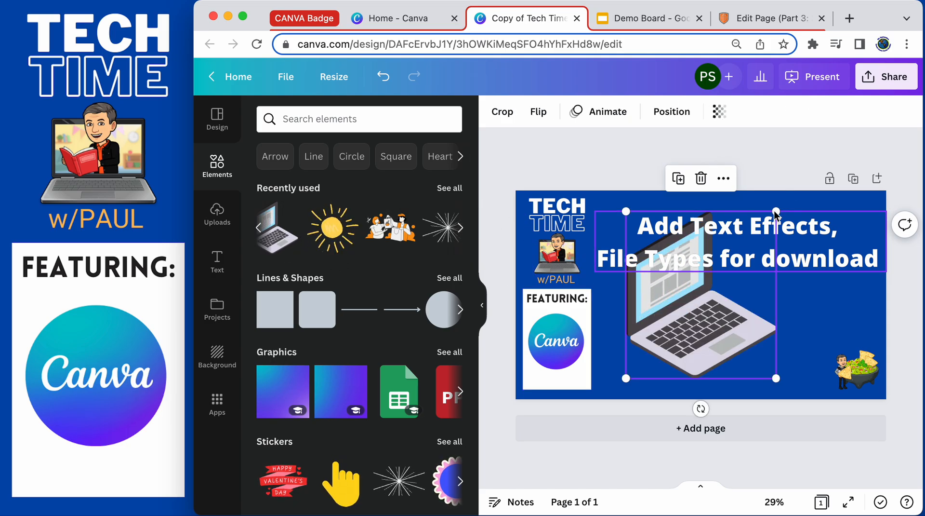
Shrink the laptop graphic and move it below the title on the slide's left side.
{"action": "left_click_drag", "start_coordinate": [775, 212], "coordinate": [722, 271]}
{"action": "left_click_drag", "start_coordinate": [654, 338], "coordinate": [639, 343]}
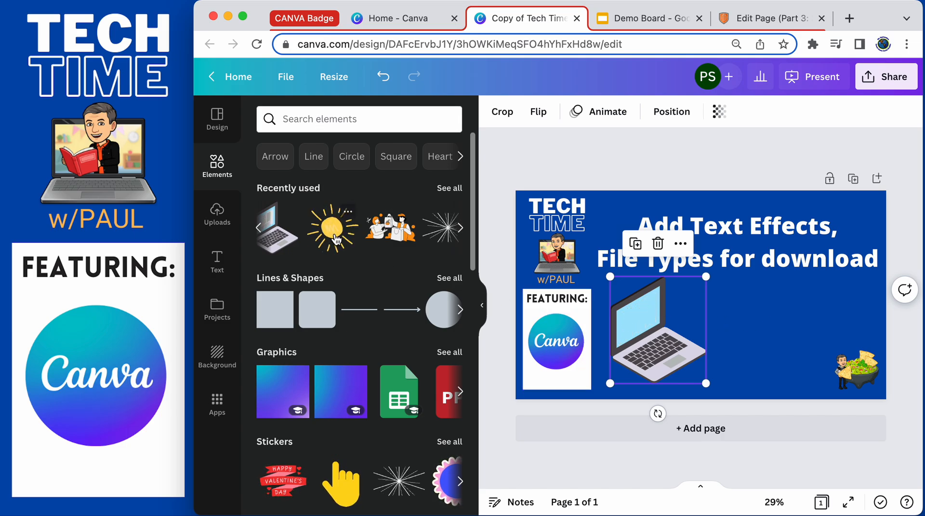
Search the elements for snow and add a falling-snow graphic over the slide.
{"action": "left_click", "coordinate": [328, 124]}
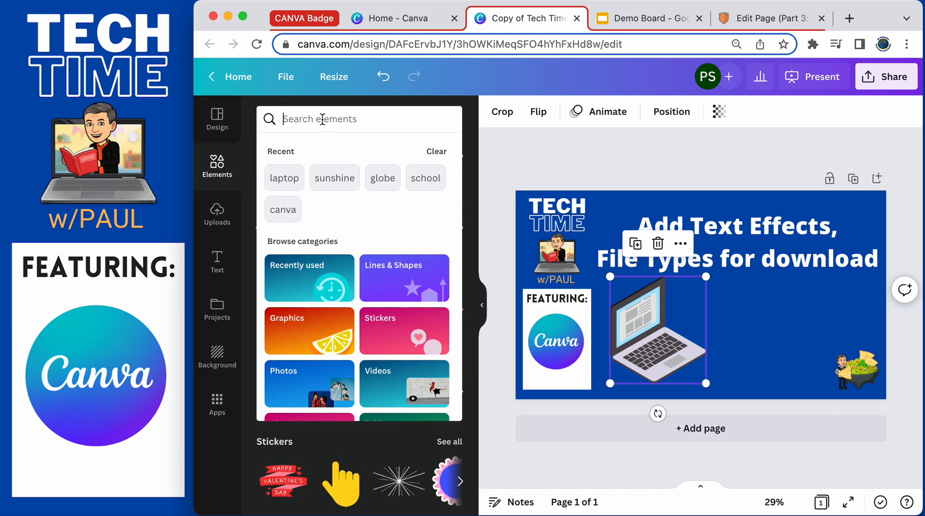
{"action": "type", "text": "snow"}
{"action": "key", "text": "Return"}
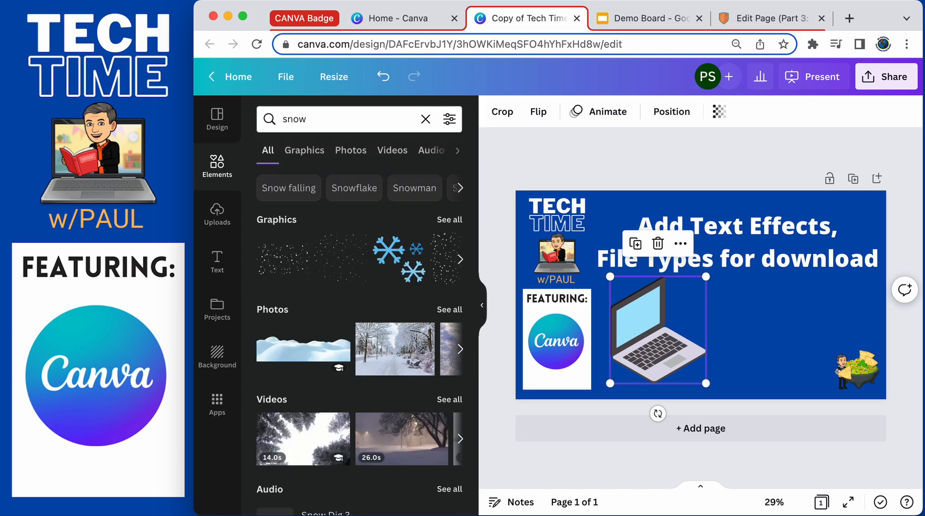
{"action": "left_click_drag", "start_coordinate": [299, 239], "coordinate": [636, 231]}
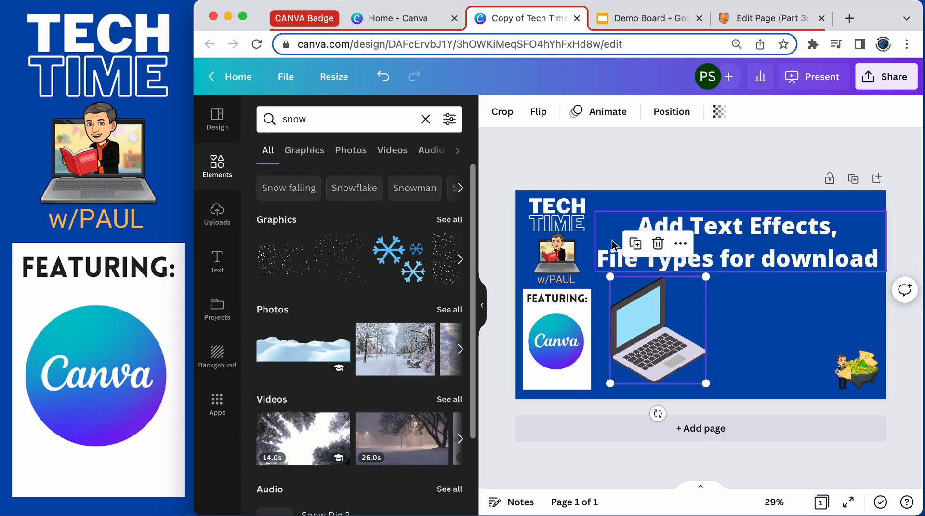
{"action": "left_click_drag", "start_coordinate": [285, 262], "coordinate": [631, 230]}
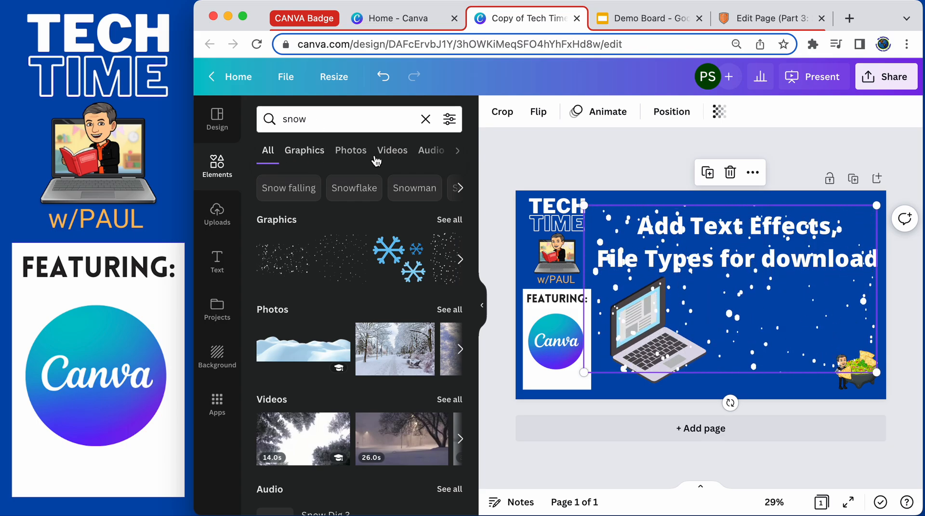
{"action": "left_click", "coordinate": [449, 221]}
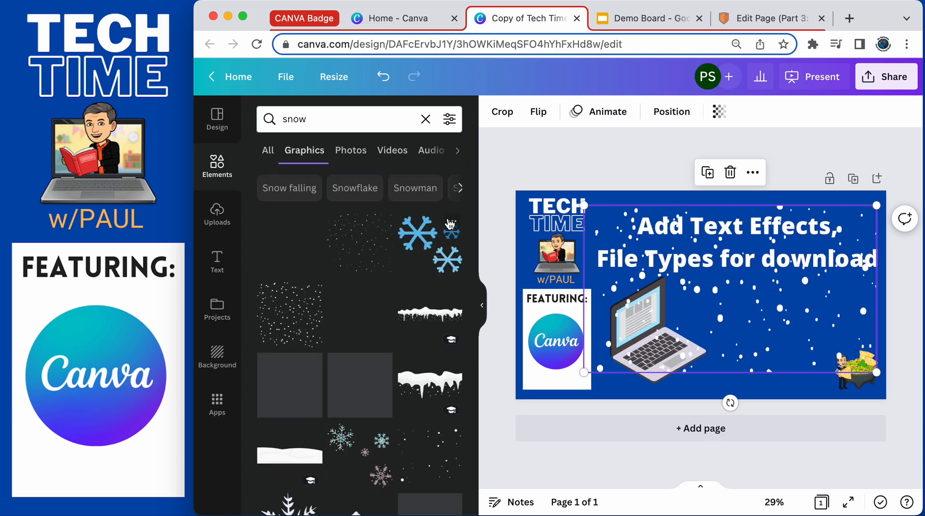
{"action": "scroll", "coordinate": [359, 327], "scroll_direction": "down", "scroll_amount": 3}
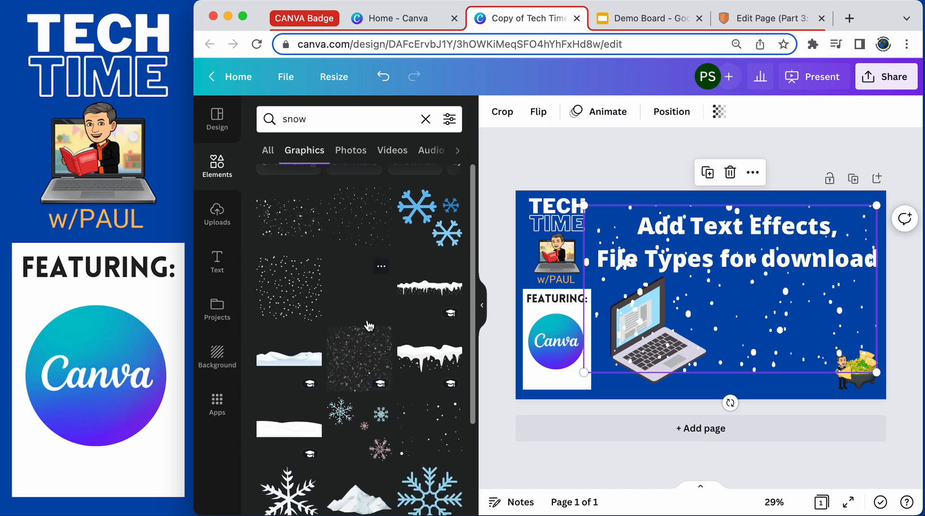
{"action": "scroll", "coordinate": [372, 338], "scroll_direction": "up", "scroll_amount": 4}
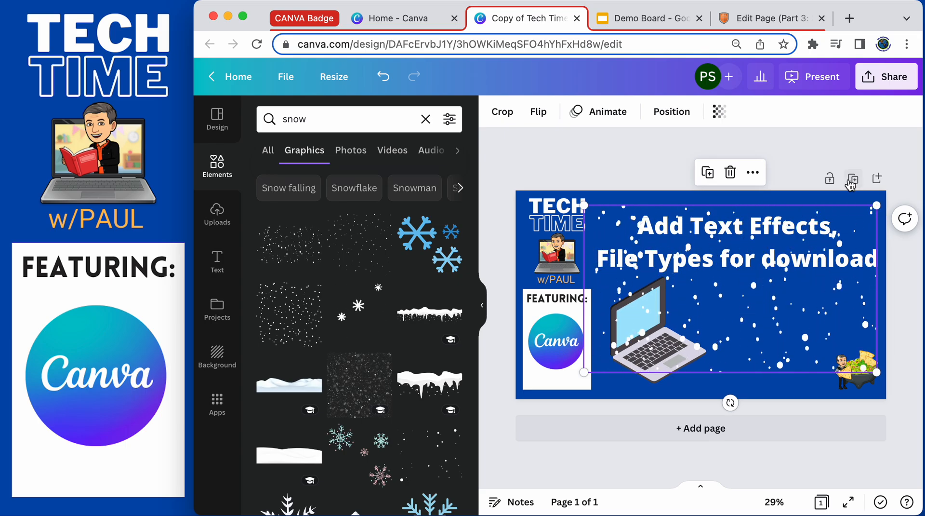
Download the design as a GIF file.
{"action": "left_click", "coordinate": [893, 80]}
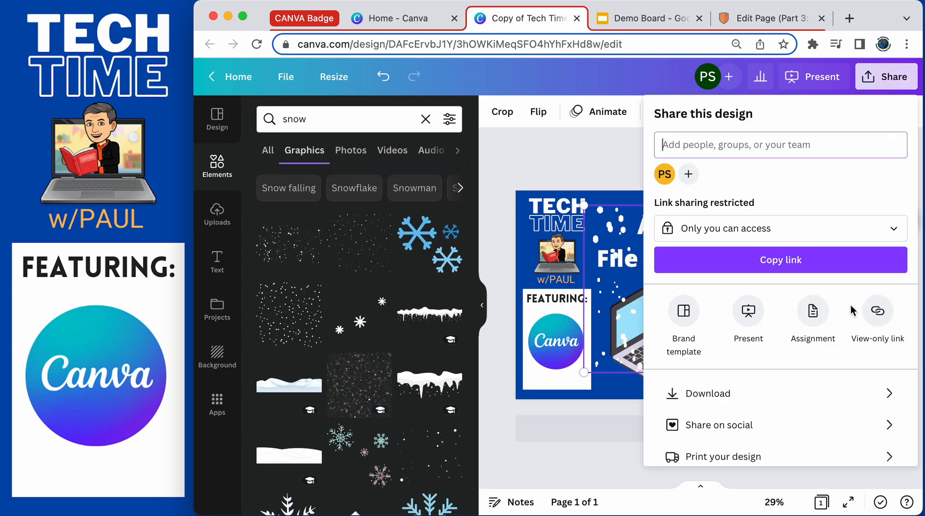
{"action": "left_click", "coordinate": [734, 394]}
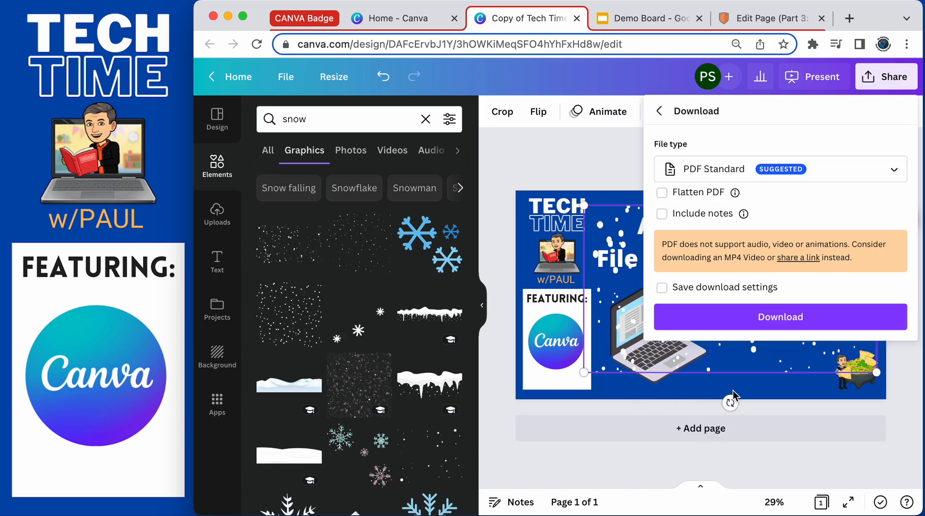
{"action": "left_click", "coordinate": [887, 173]}
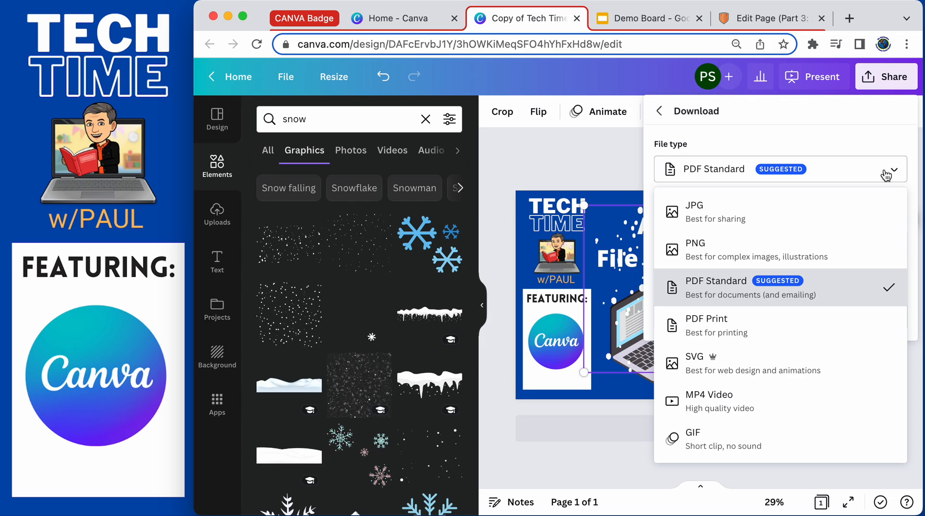
{"action": "left_click", "coordinate": [721, 440]}
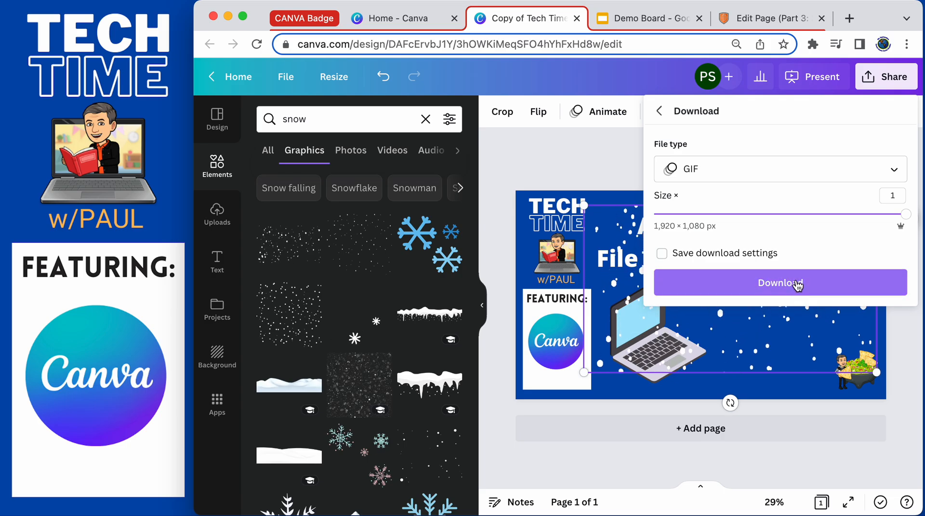
{"action": "left_click", "coordinate": [798, 283]}
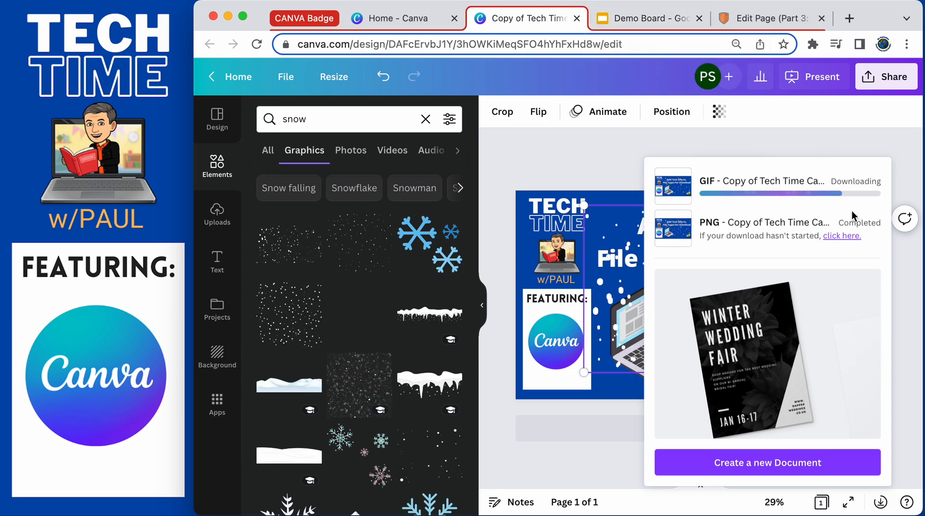
{"action": "left_click", "coordinate": [651, 18]}
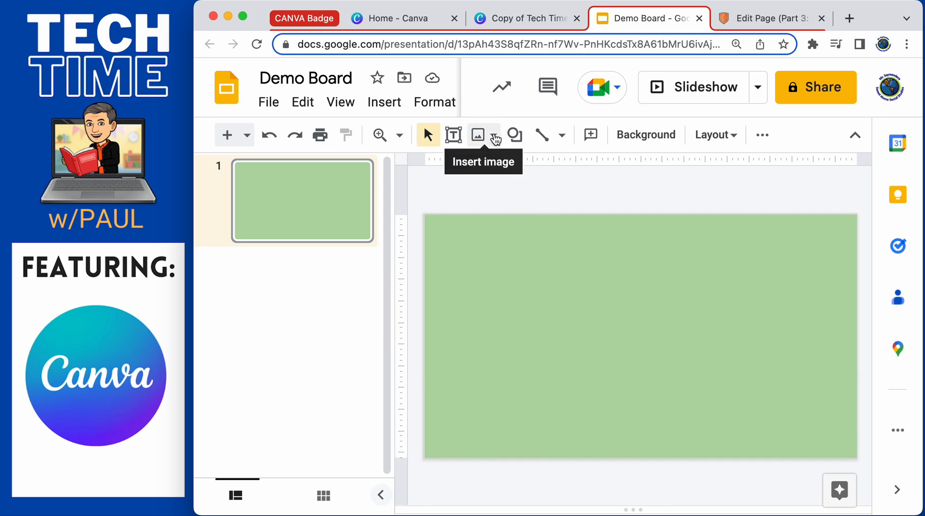
{"action": "left_click", "coordinate": [495, 136]}
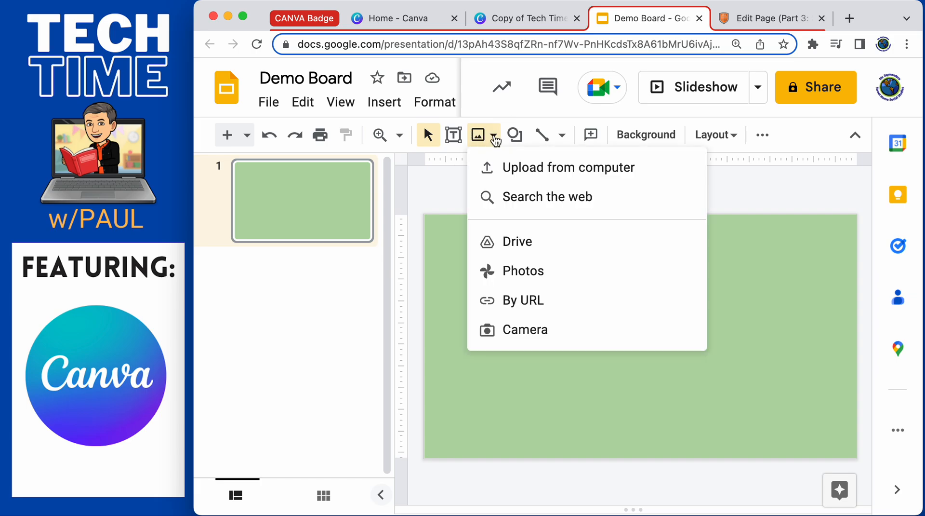
{"action": "left_click", "coordinate": [529, 169]}
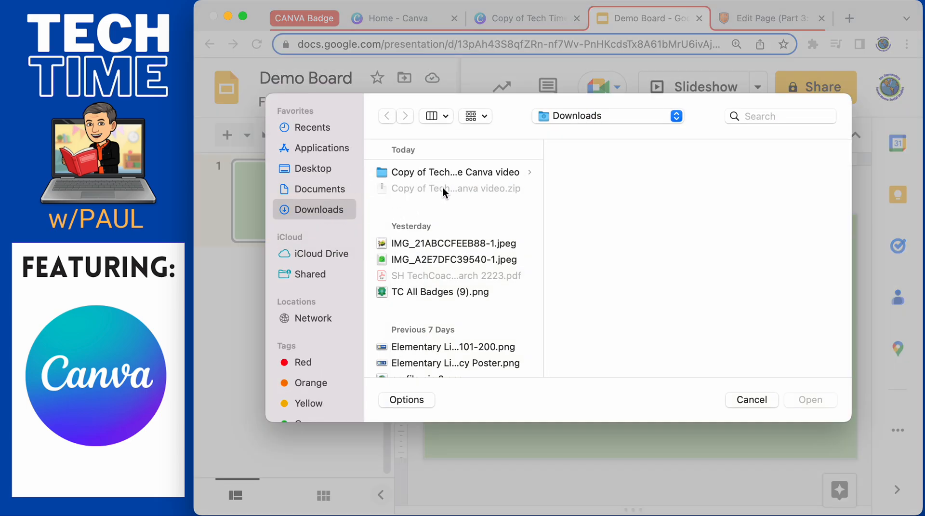
{"action": "scroll", "coordinate": [445, 191], "scroll_direction": "up", "scroll_amount": 3}
{"action": "left_click", "coordinate": [452, 172]}
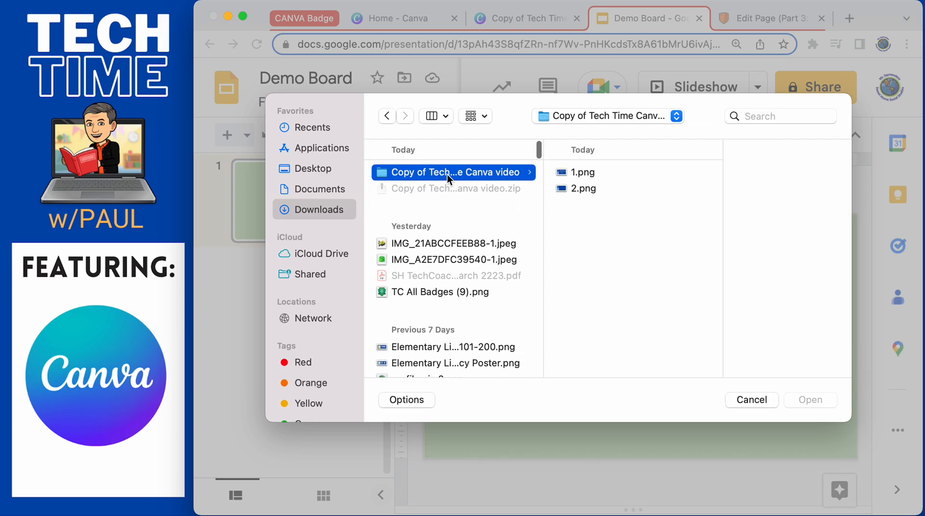
{"action": "left_click", "coordinate": [319, 211]}
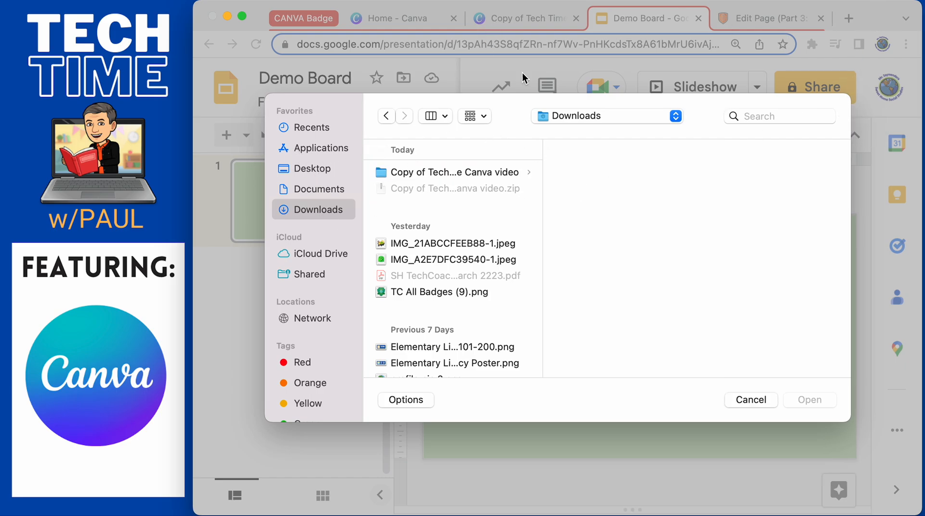
{"action": "left_click", "coordinate": [752, 400]}
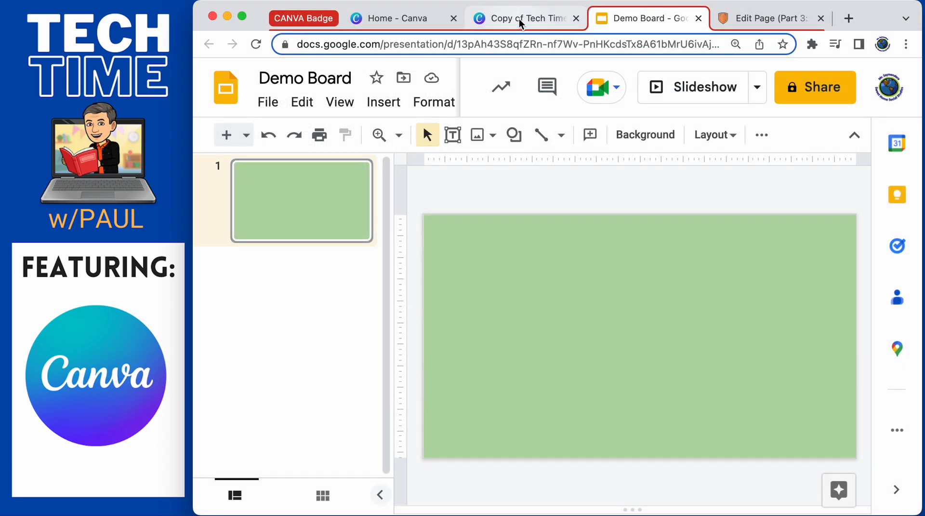
Return to the Canva design and check the GIF download progress.
{"action": "left_click", "coordinate": [519, 18]}
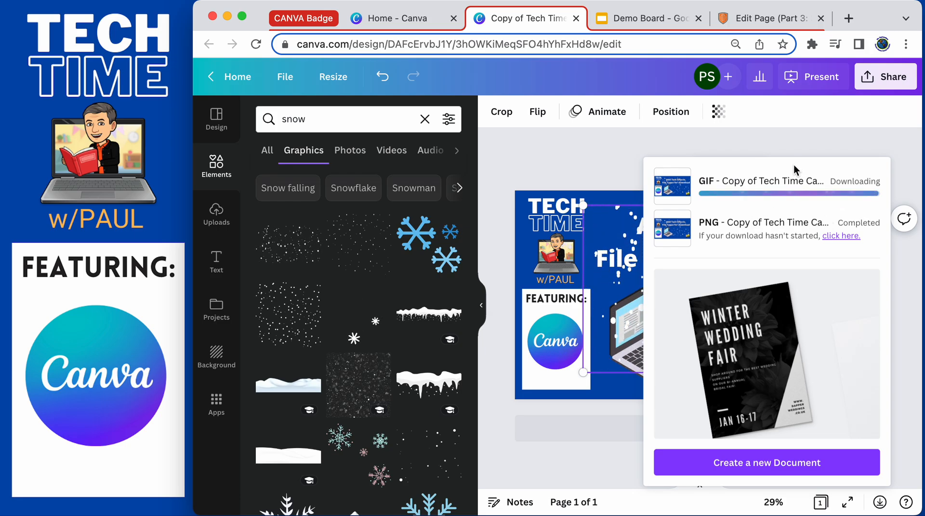
{"action": "left_click_drag", "start_coordinate": [795, 164], "coordinate": [837, 165]}
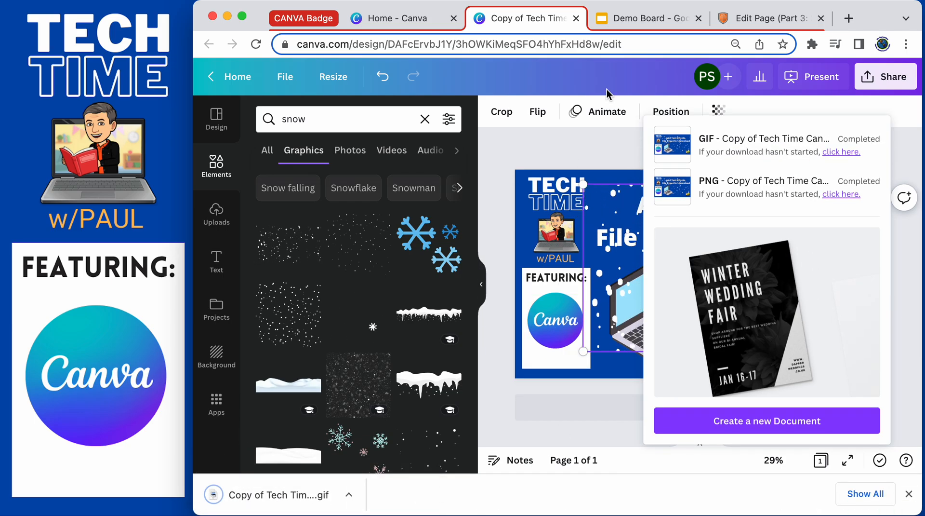
Switch to the Demo Board slides and insert the downloaded Copy of Tech Time Canva video.gif from the computer.
{"action": "left_click", "coordinate": [648, 18]}
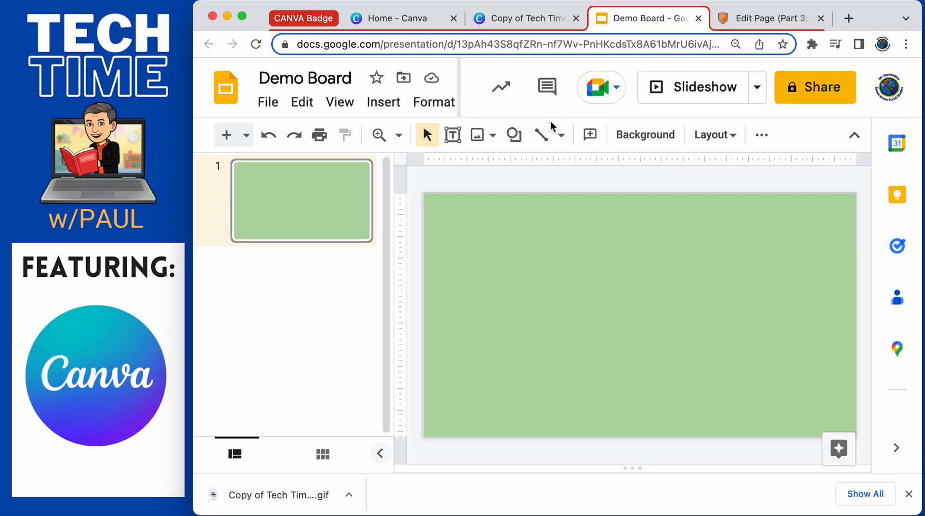
{"action": "left_click", "coordinate": [487, 140]}
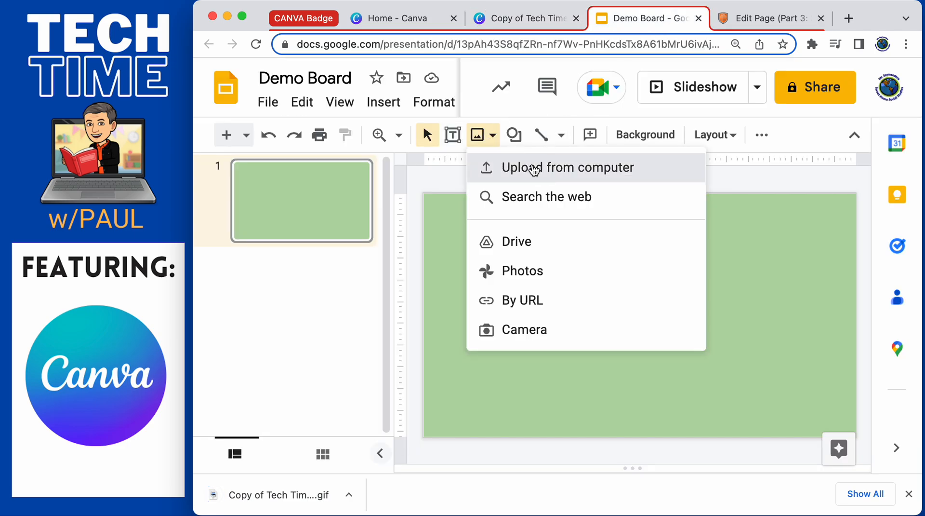
{"action": "left_click", "coordinate": [534, 169]}
{"action": "left_click", "coordinate": [480, 188]}
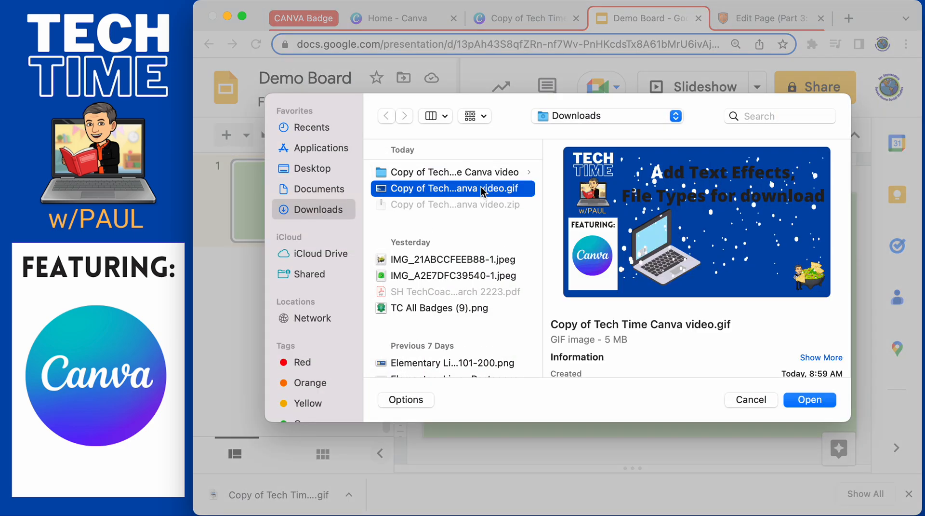
{"action": "left_click", "coordinate": [808, 401]}
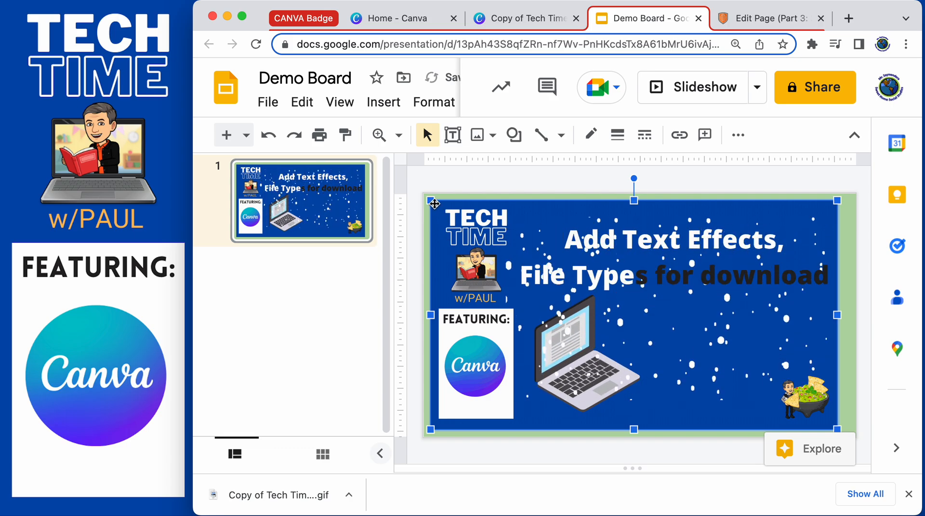
Resize the inserted GIF so it covers the whole slide.
{"action": "left_click_drag", "start_coordinate": [430, 200], "coordinate": [418, 194]}
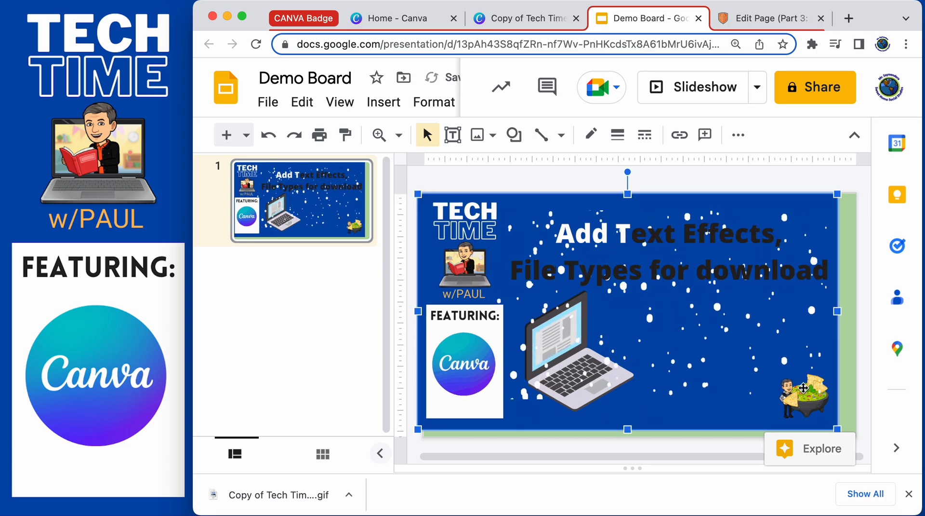
{"action": "left_click_drag", "start_coordinate": [843, 432], "coordinate": [859, 440]}
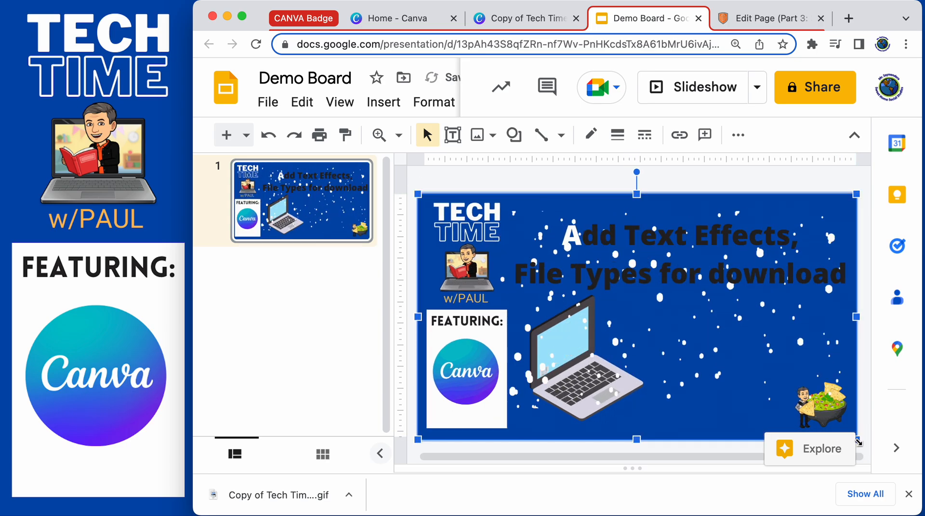